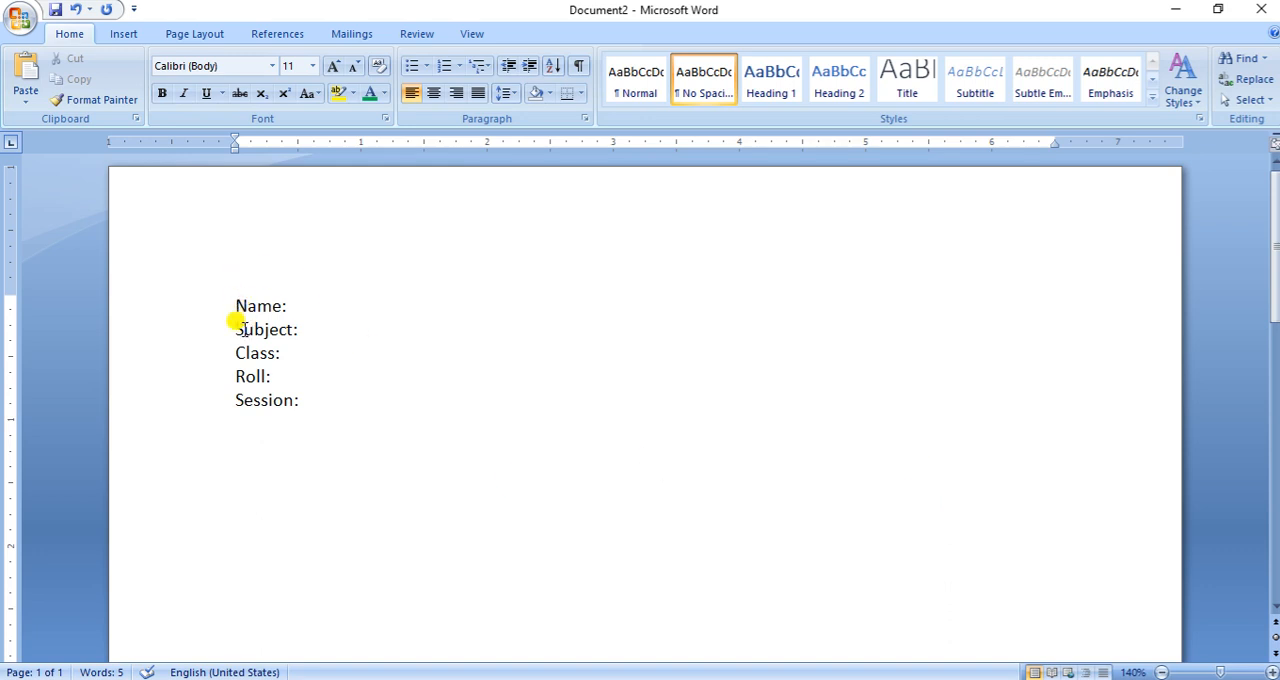
- Add a row of dots after the "Name:" label to form a fill-in line
left_click(307, 313)
key("BackSpace")
type("..............................................")
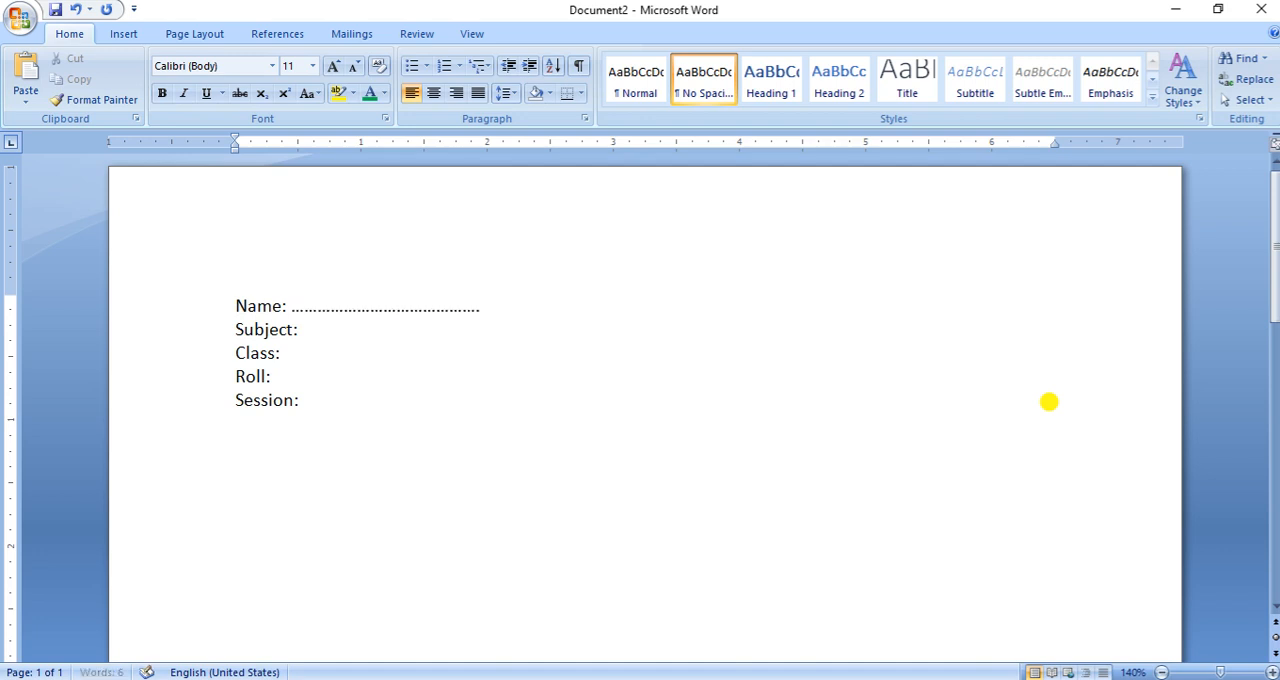
type("...............................................................................................................")
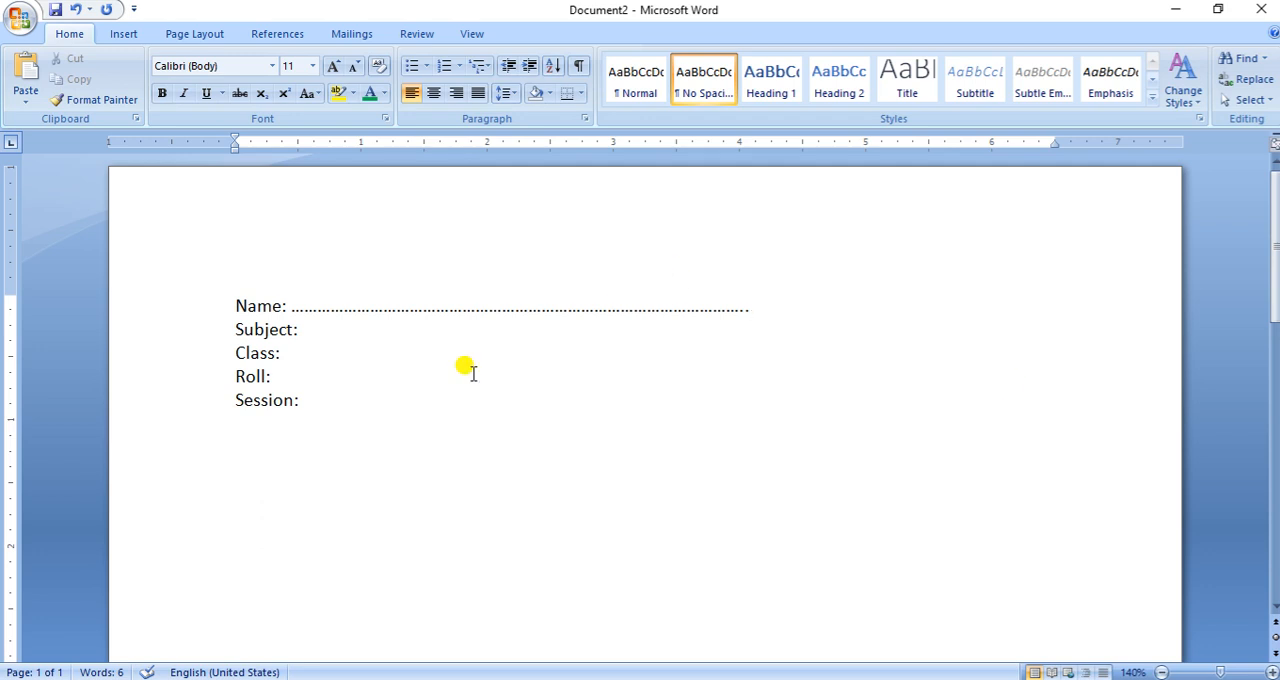
- Paste the copied red sample list with dotted lines below the "Session:" line
double_click(262, 437)
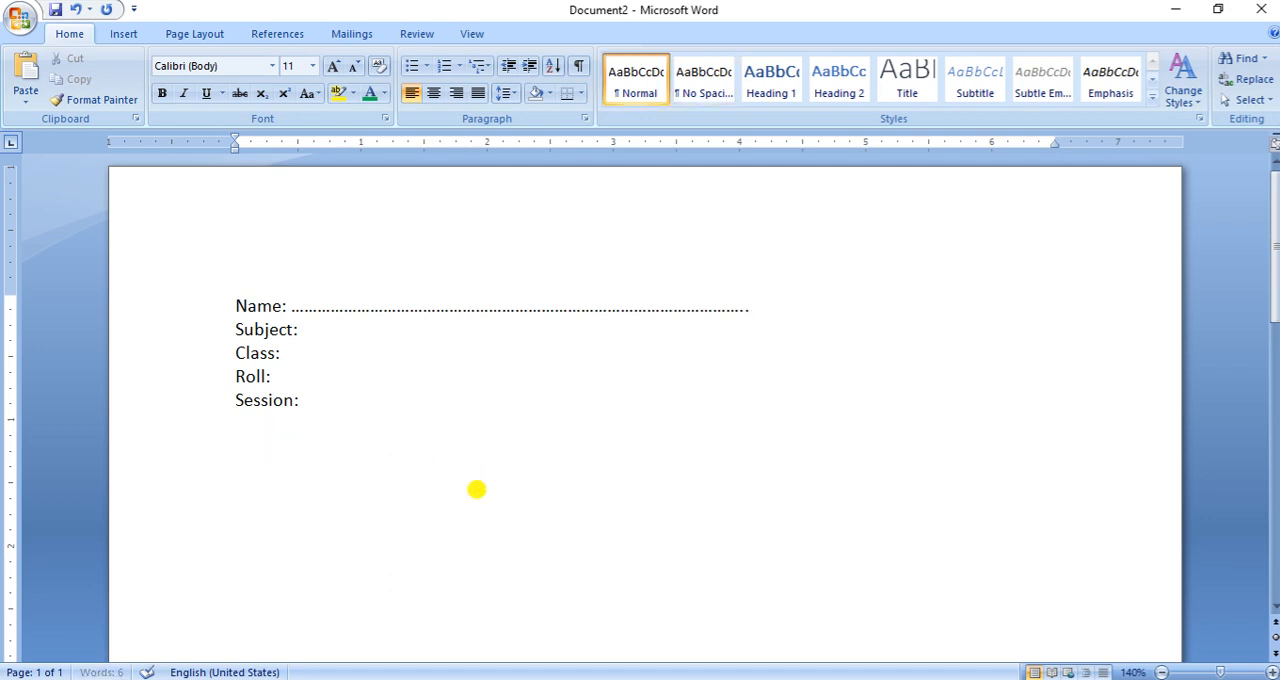
key("ctrl+v")
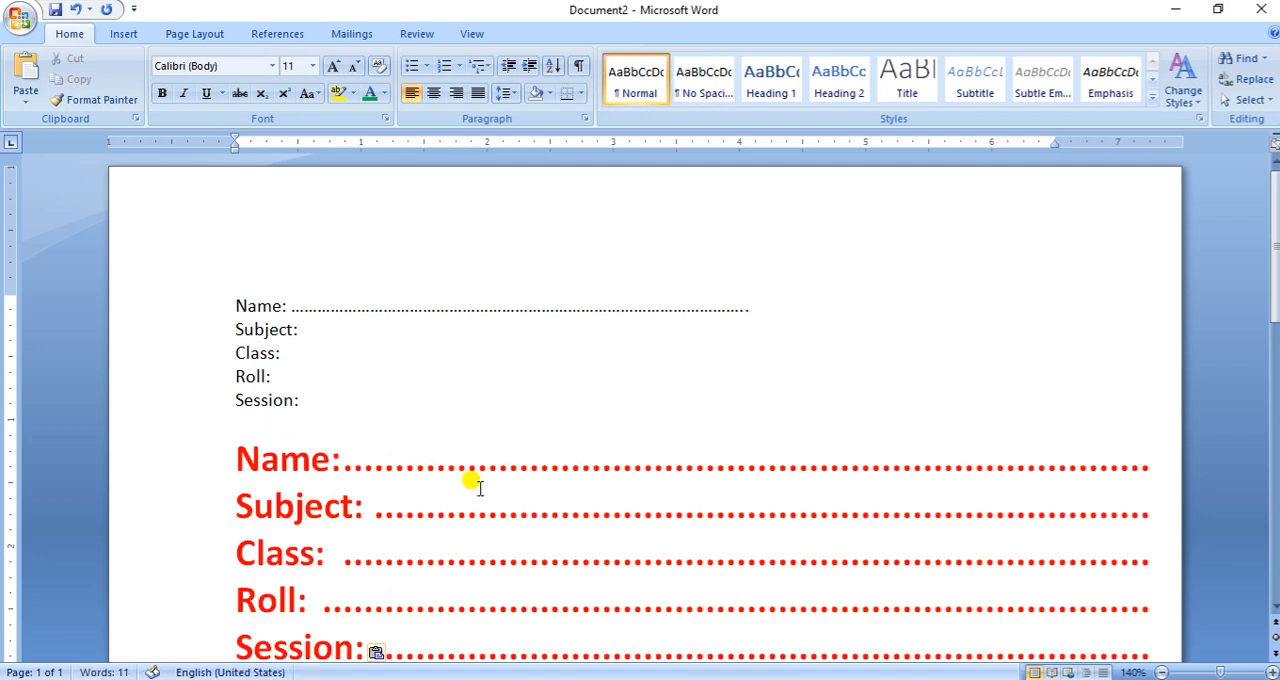
scroll(570, 445, "down", 1)
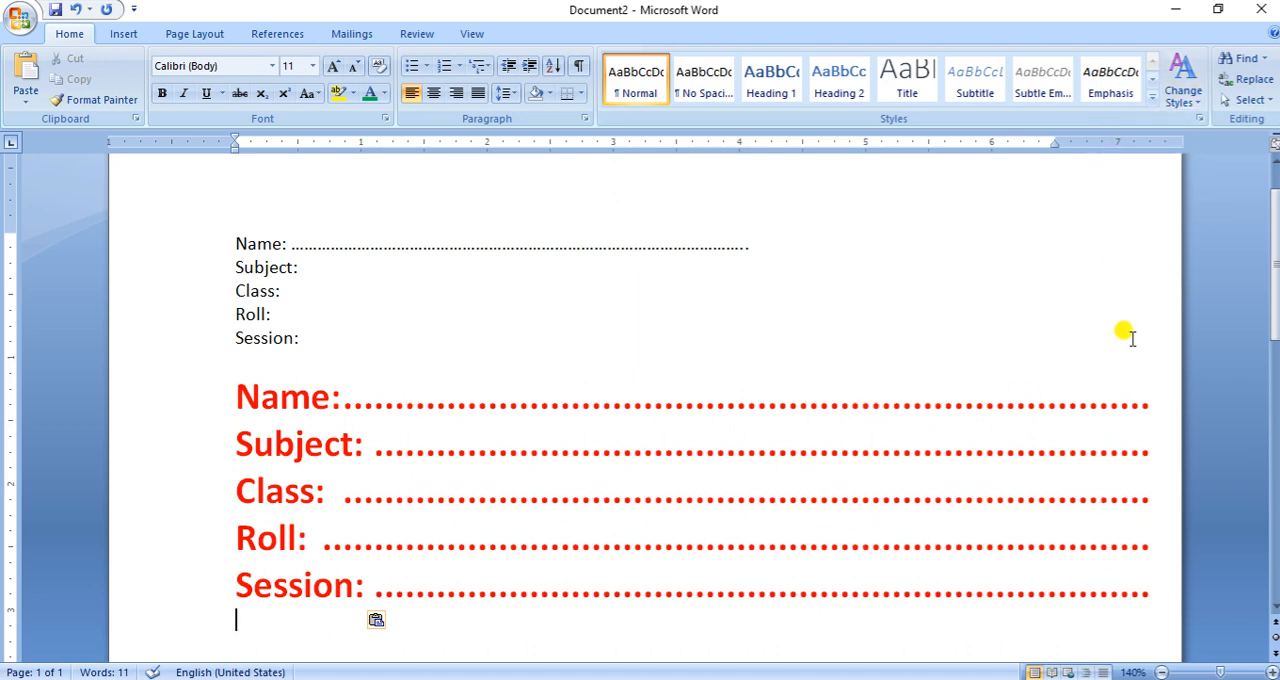
- Extend the manually entered dots after "Name:" past the end of the line
left_click(756, 243)
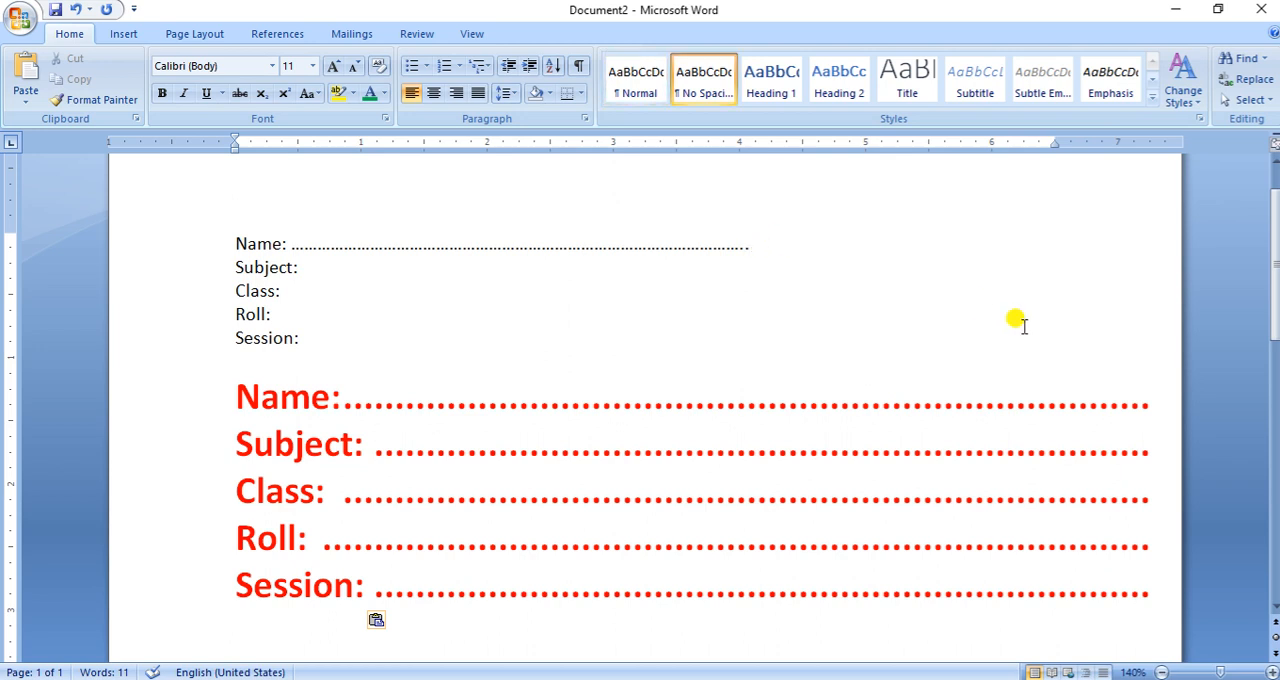
type(".....................................................................")
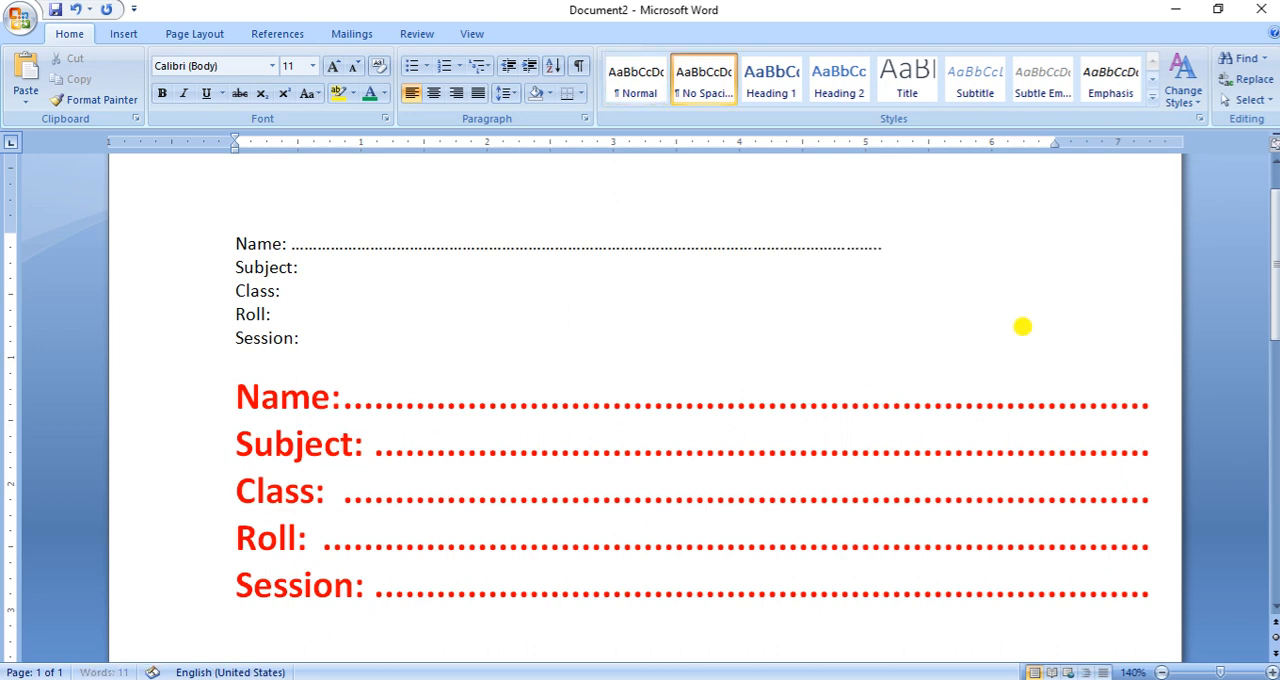
type("..................")
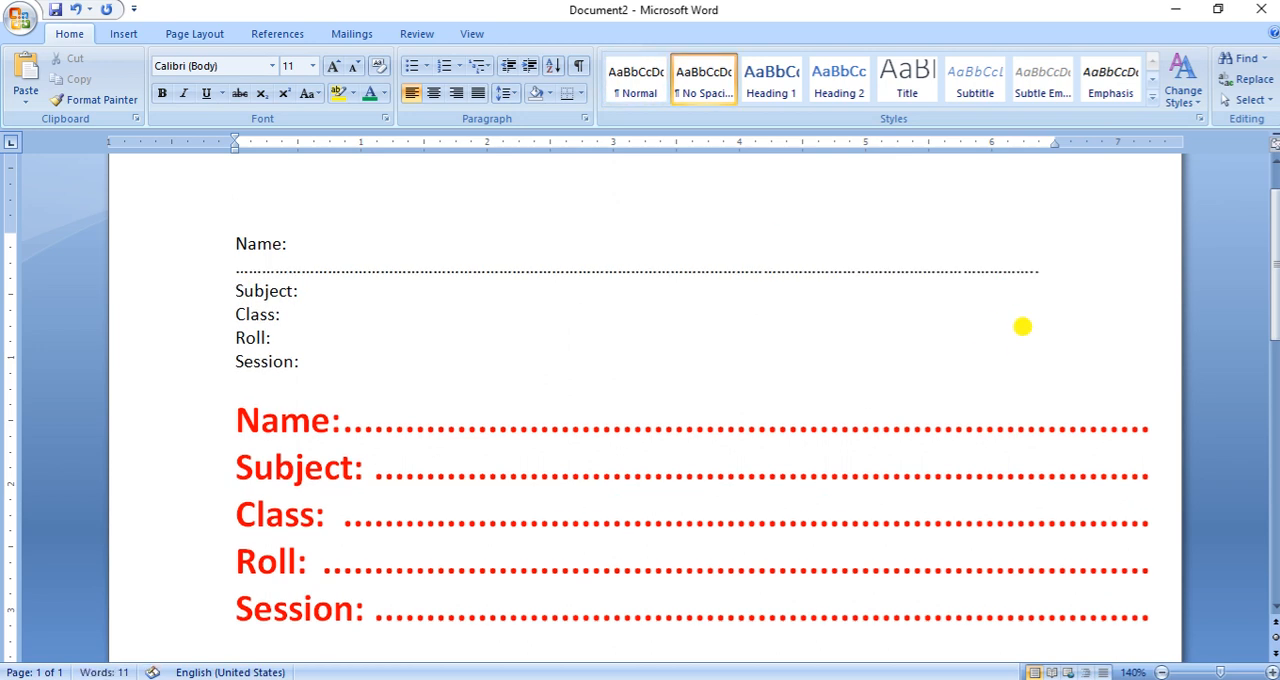
type("........................")
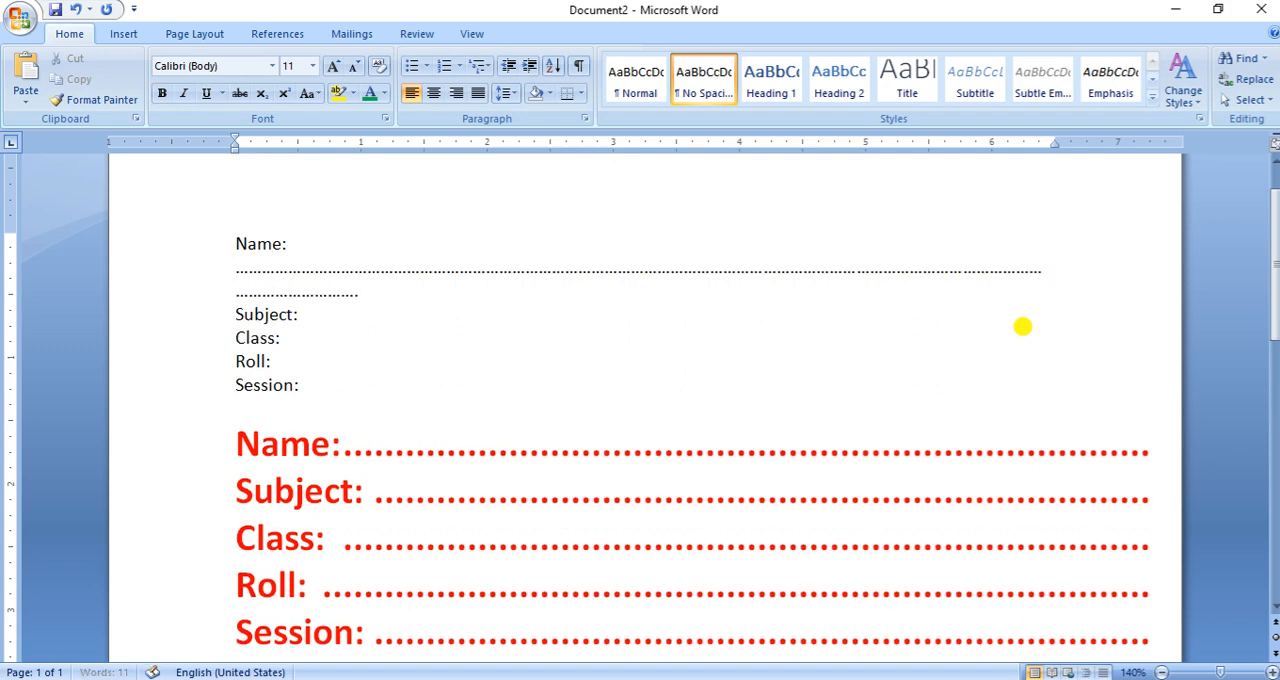
scroll(770, 365, "down", 3)
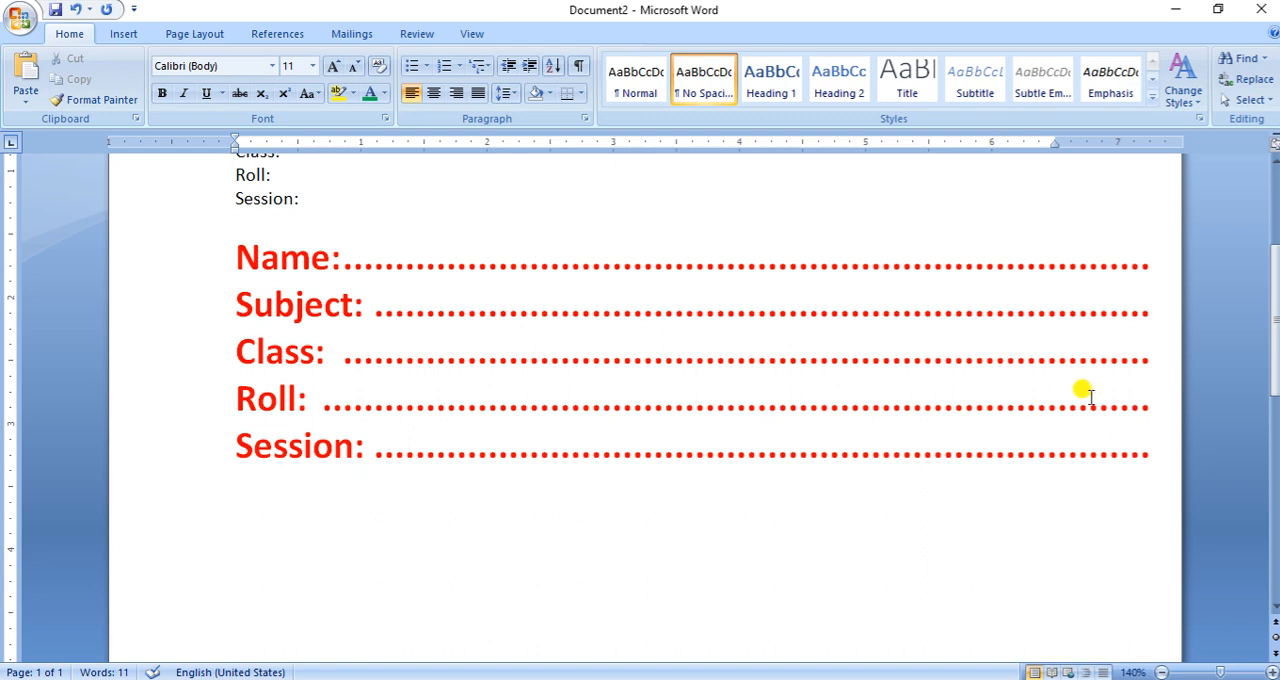
- Set the page margins to Narrow and the paper size to A4 in portrait orientation
left_click(195, 36)
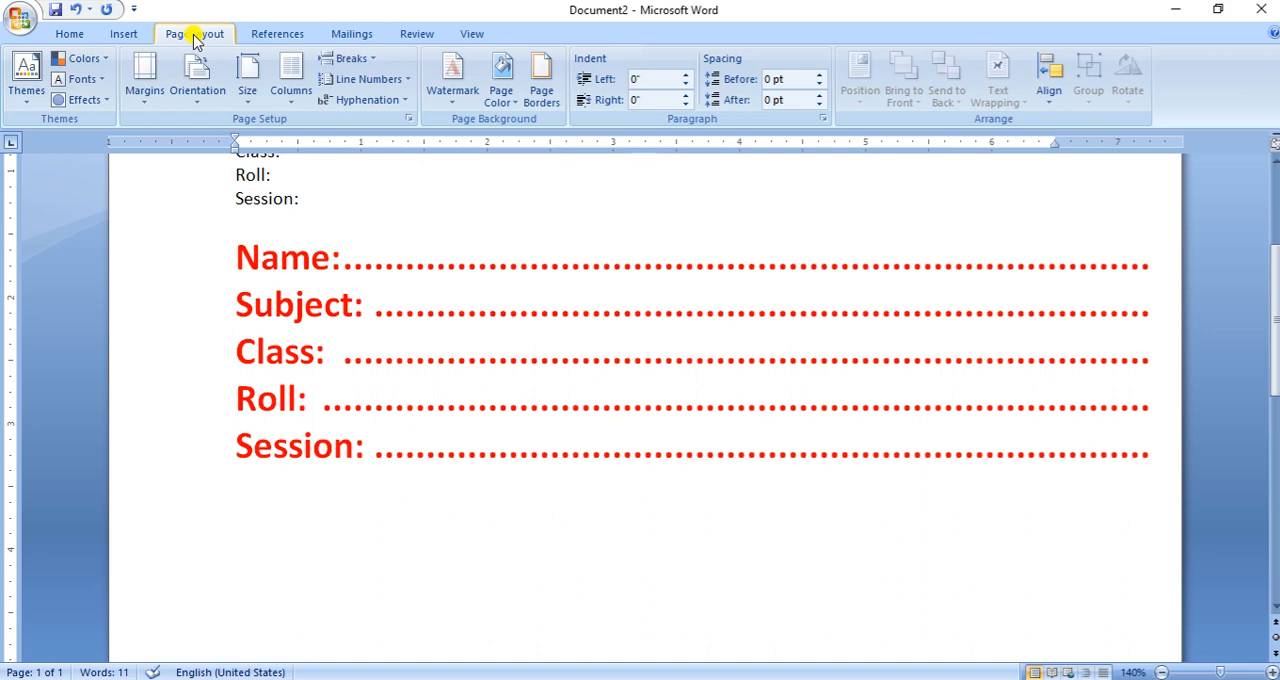
left_click(146, 98)
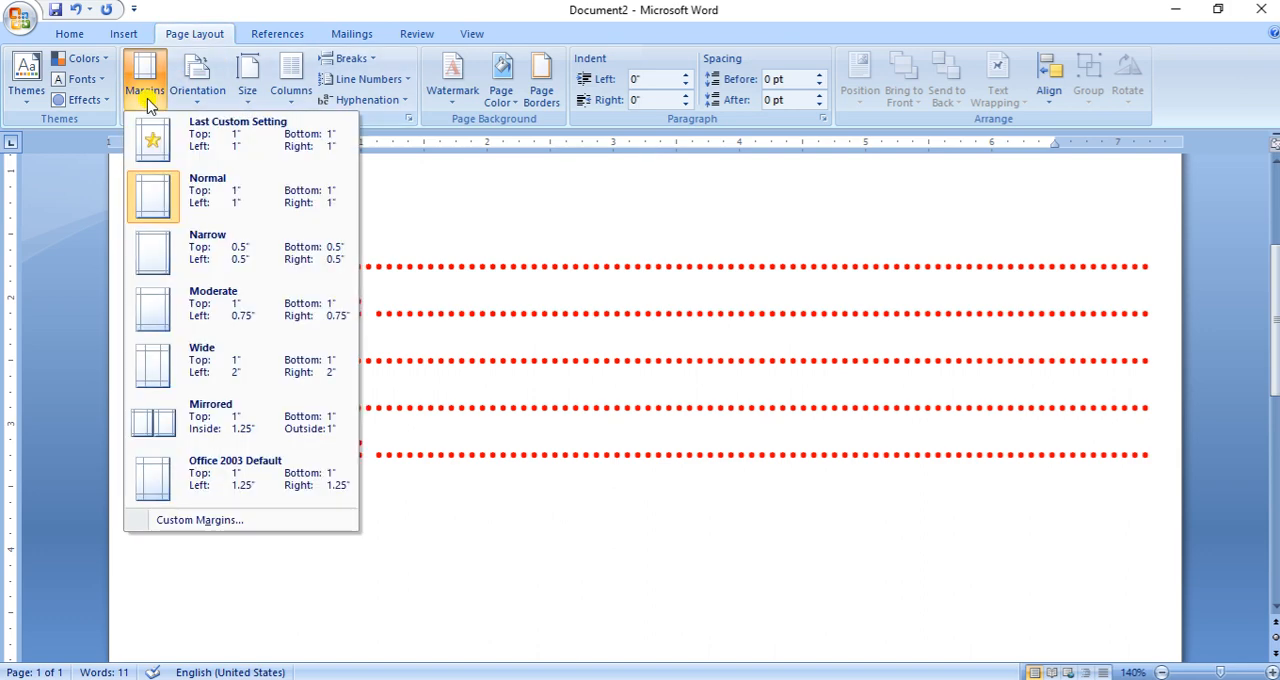
left_click(177, 260)
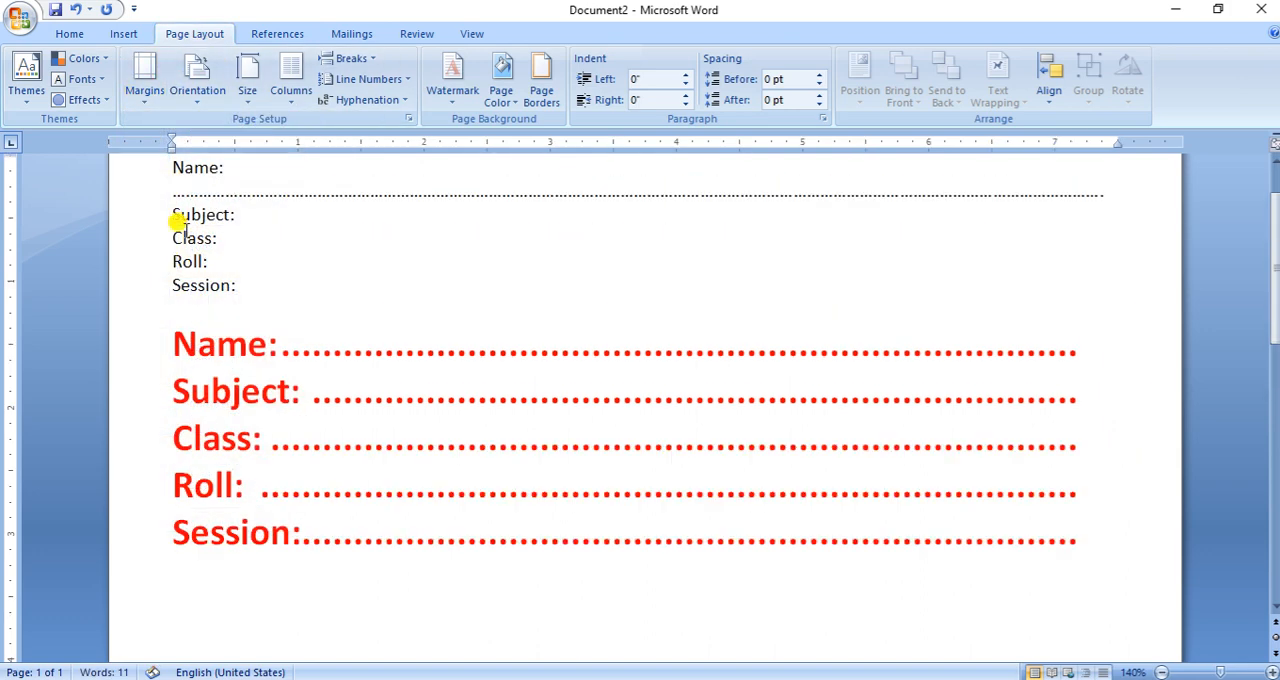
left_click(200, 110)
left_click(214, 132)
left_click(247, 100)
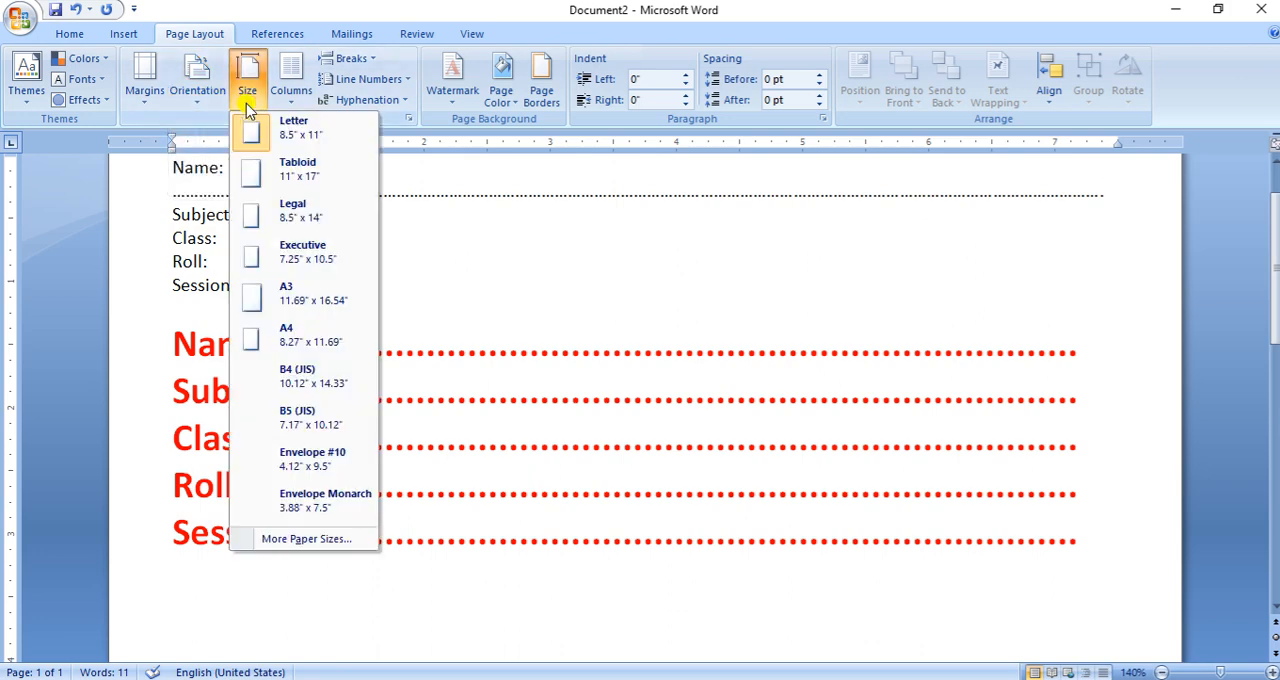
left_click(263, 345)
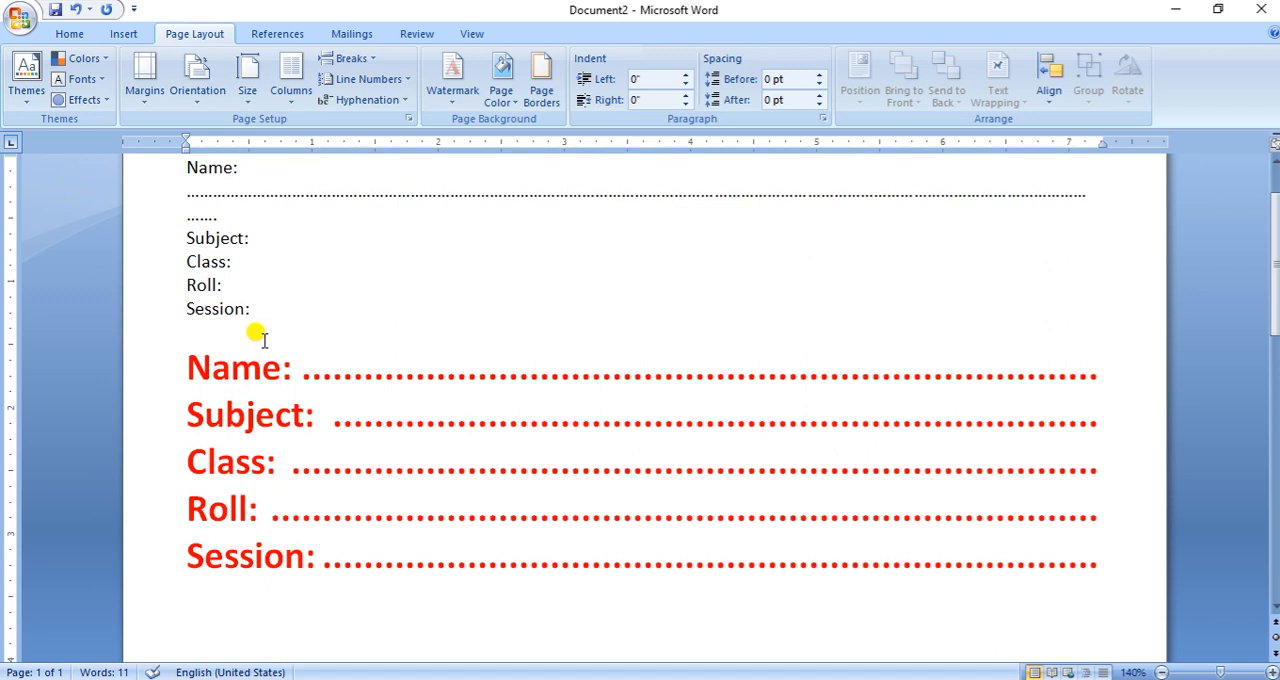
- Delete the red sample list and the manually entered dots after "Name:", leaving only the five plain labels
left_click_drag(157, 358, 160, 568)
key("Delete")
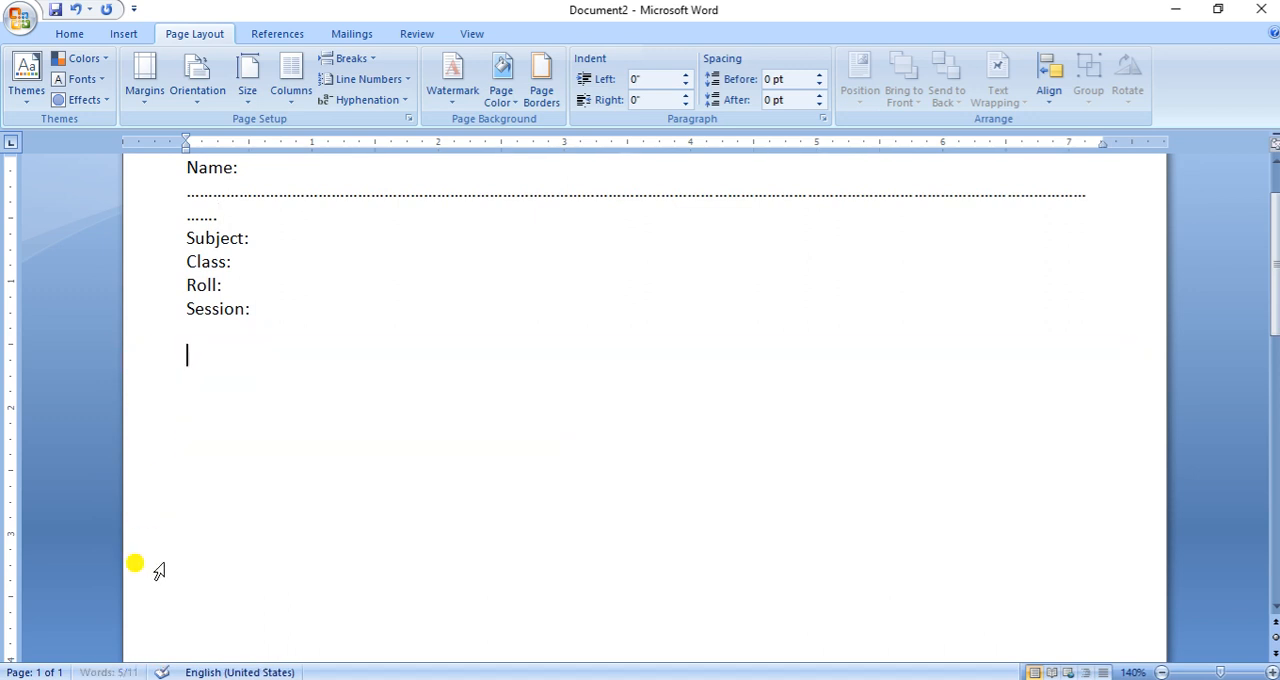
left_click_drag(153, 207, 151, 221)
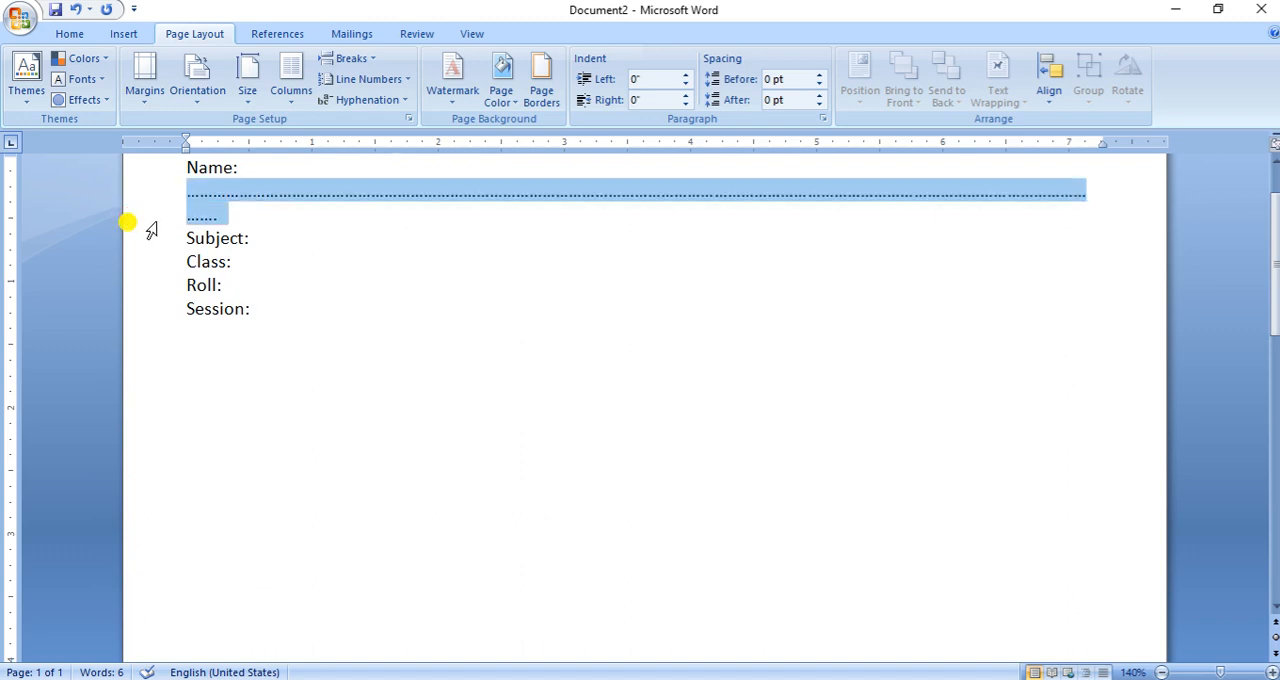
key("Delete")
scroll(310, 335, "up", 2)
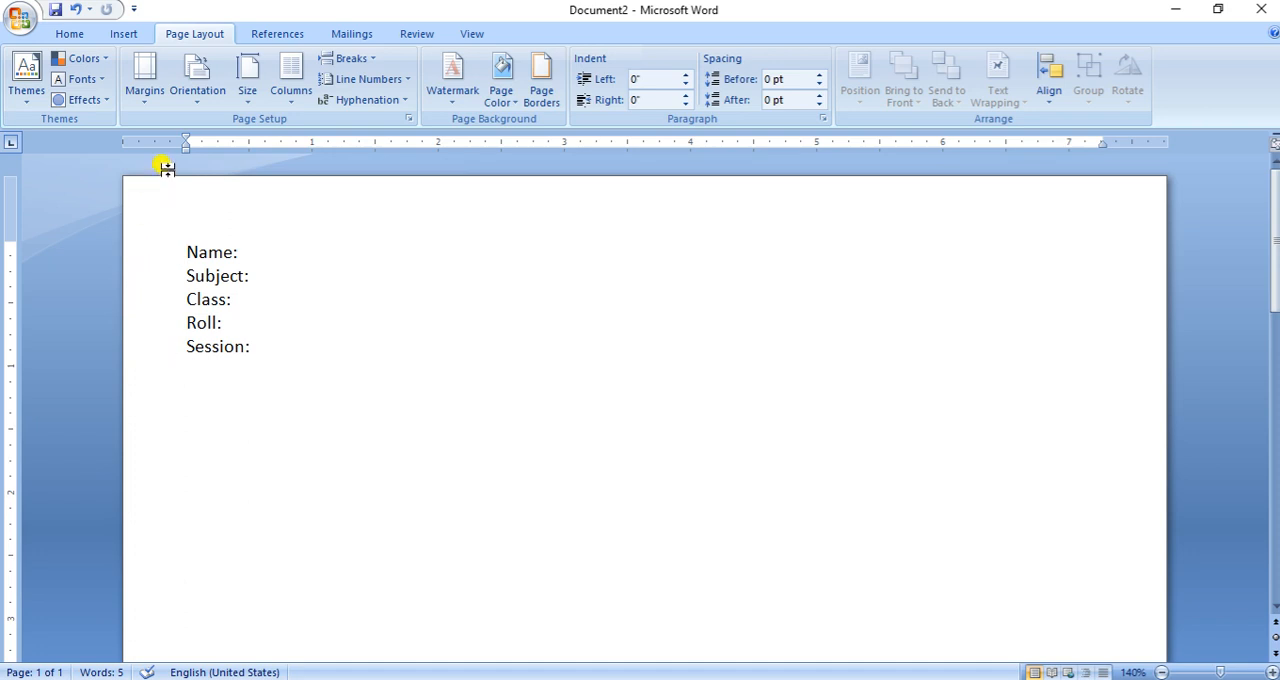
- Examine the Paragraph dialog's indent and spacing options for the five label lines, closing it without changes
left_click(146, 260)
left_click_drag(146, 260, 146, 352)
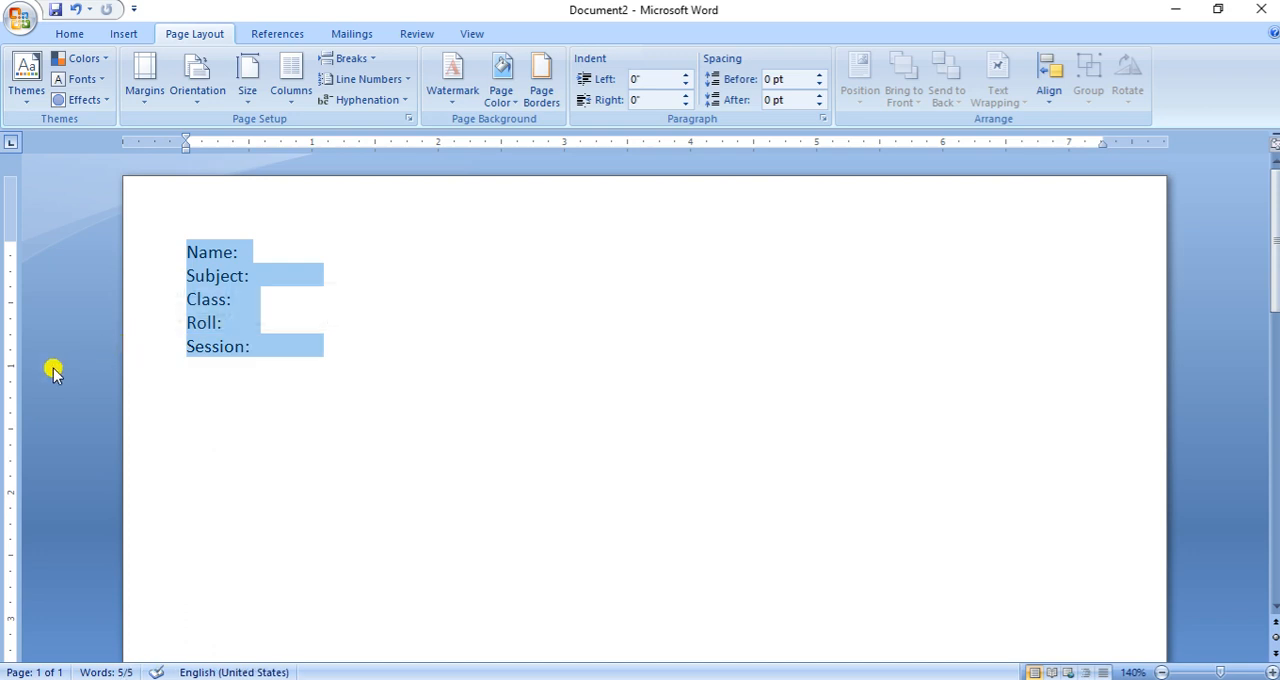
left_click(78, 40)
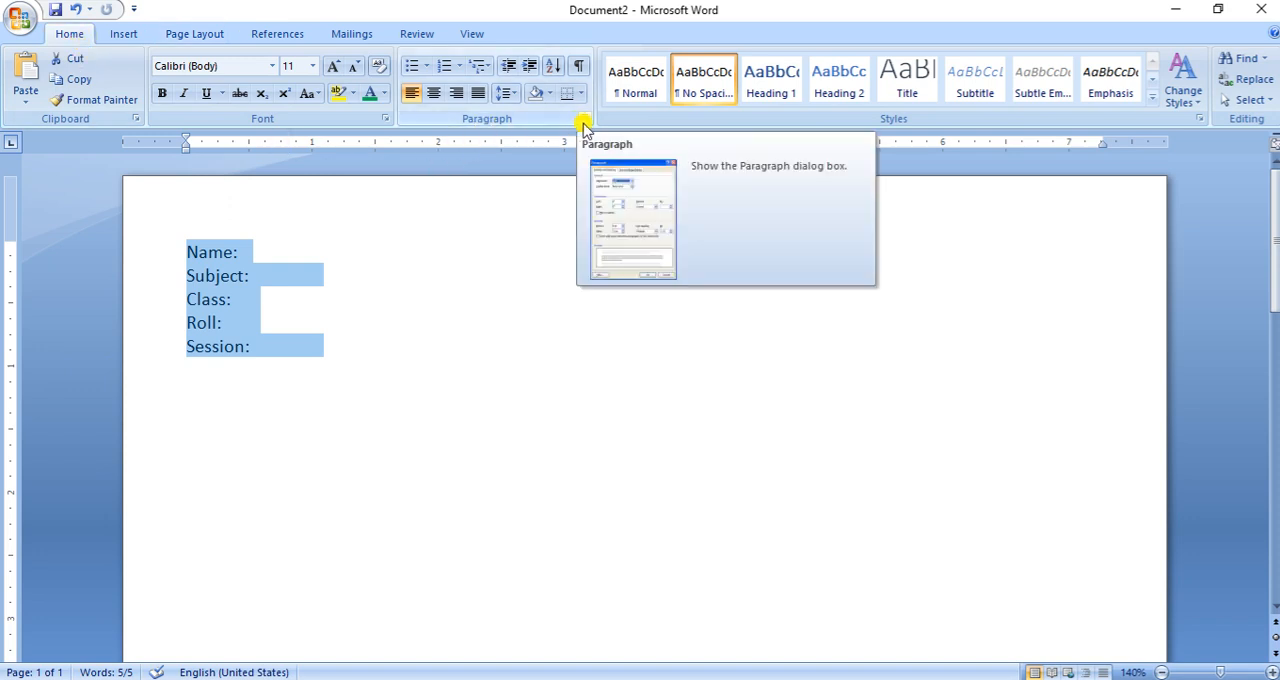
left_click(205, 35)
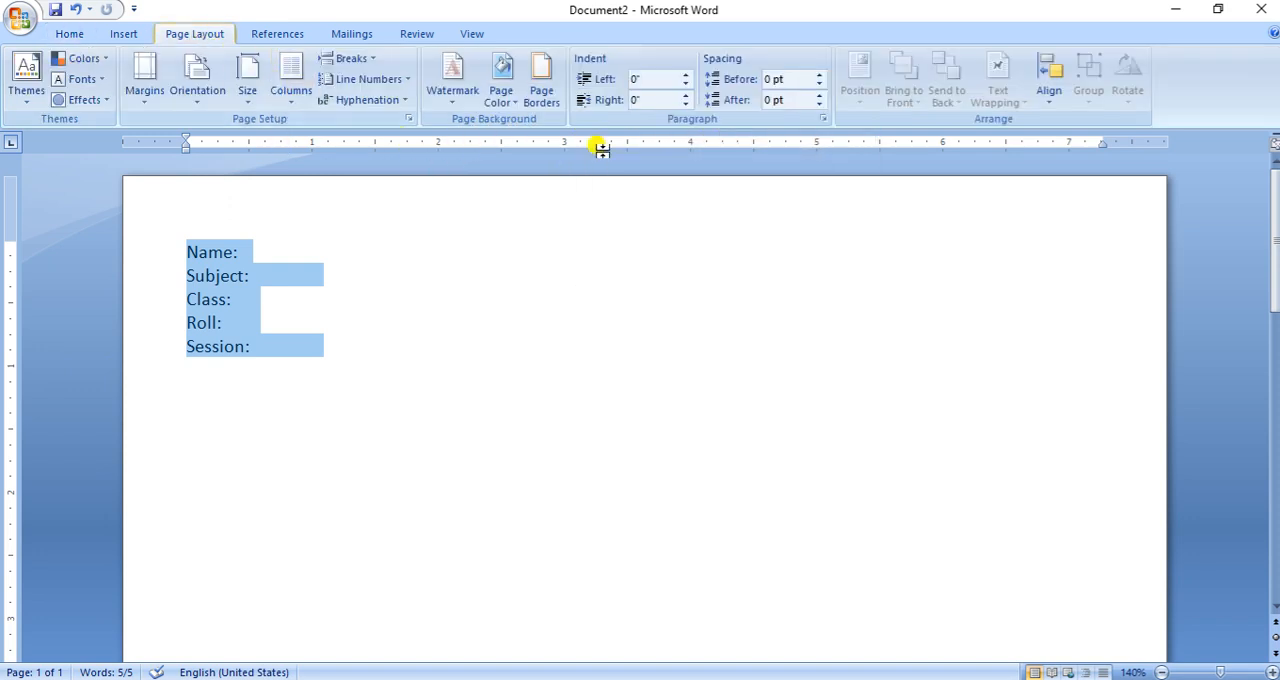
left_click(66, 37)
right_click(222, 262)
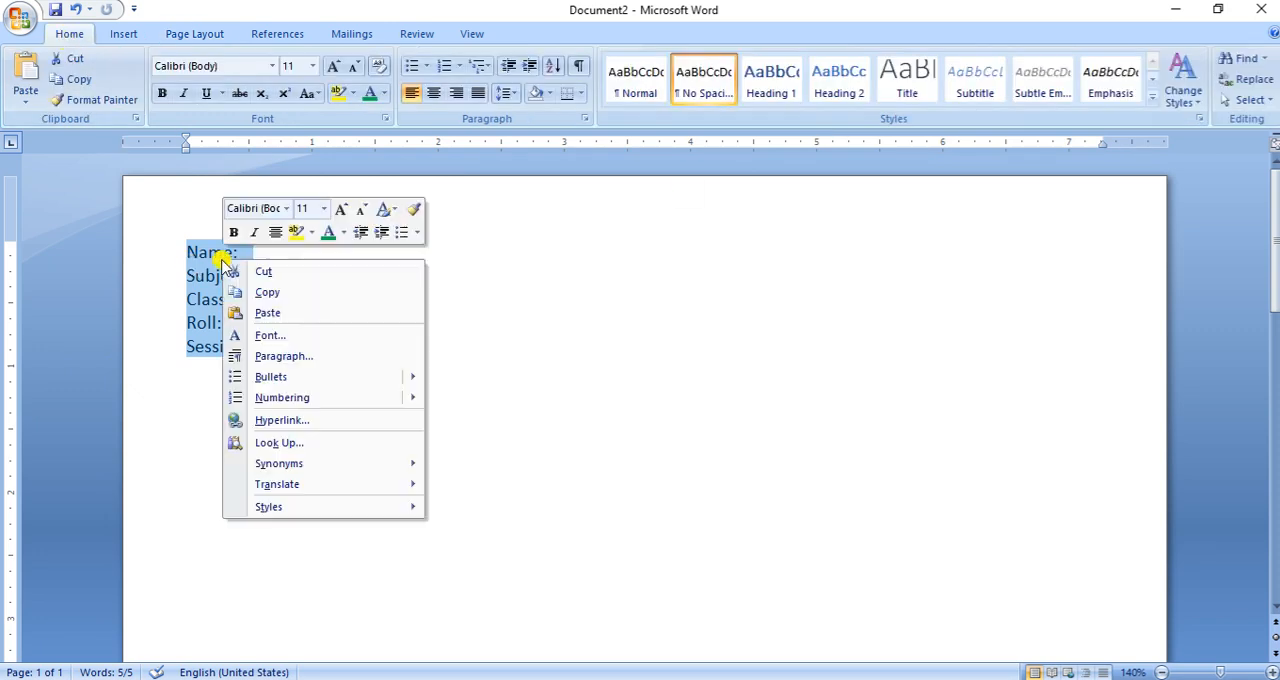
left_click(284, 358)
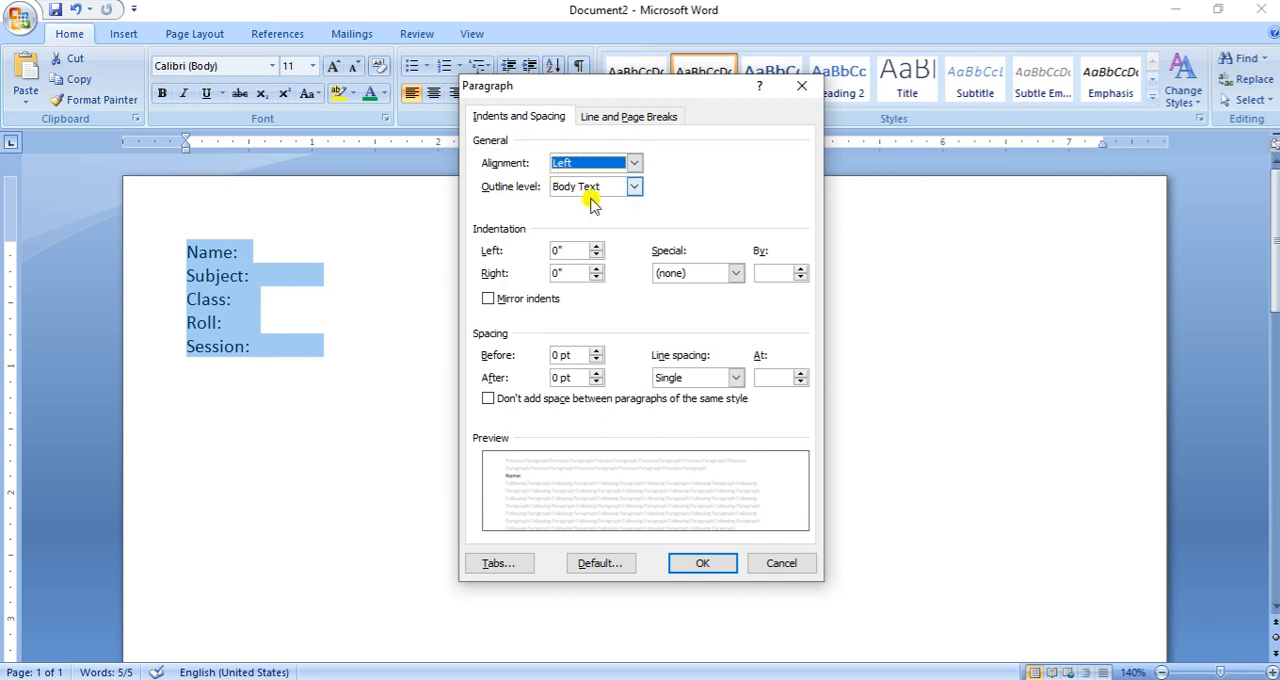
left_click(805, 97)
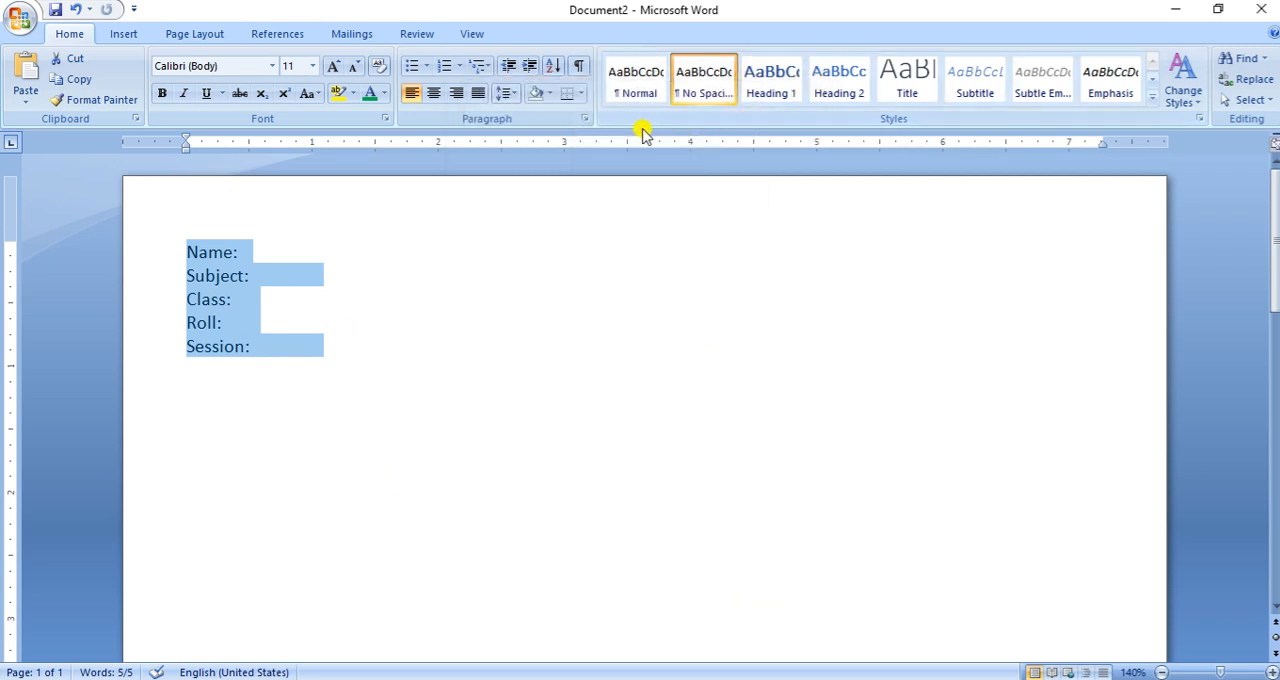
left_click(588, 118)
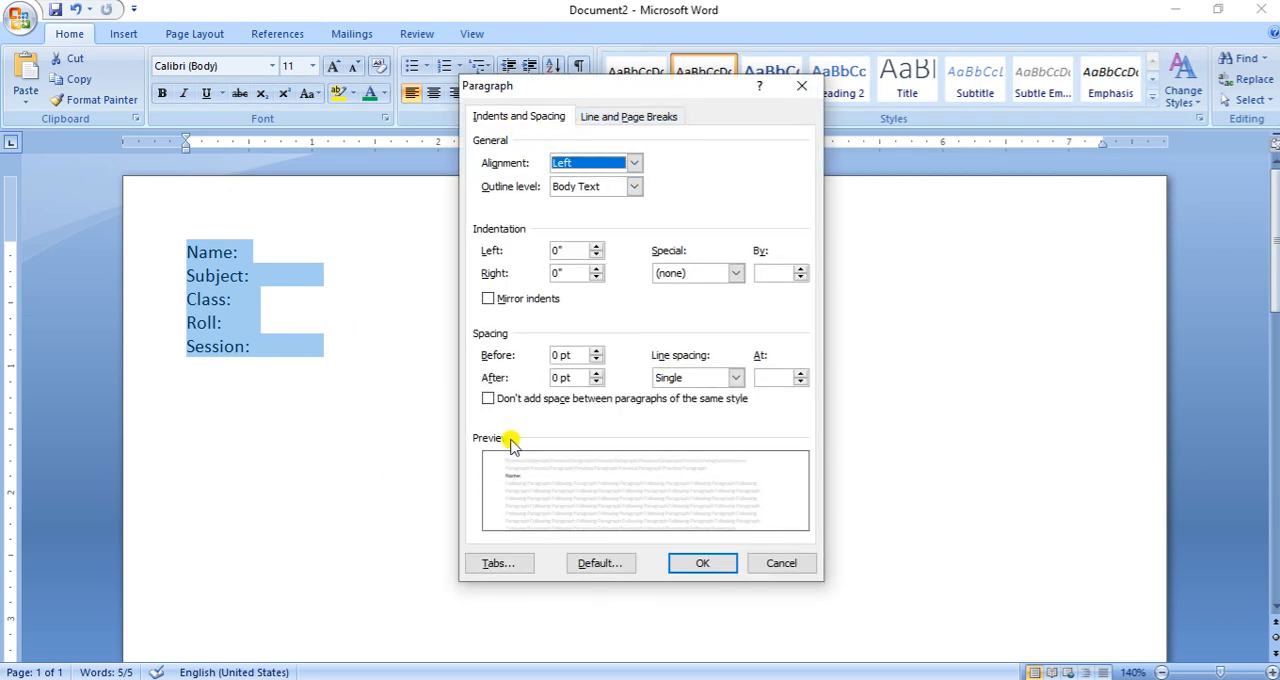
left_click(801, 86)
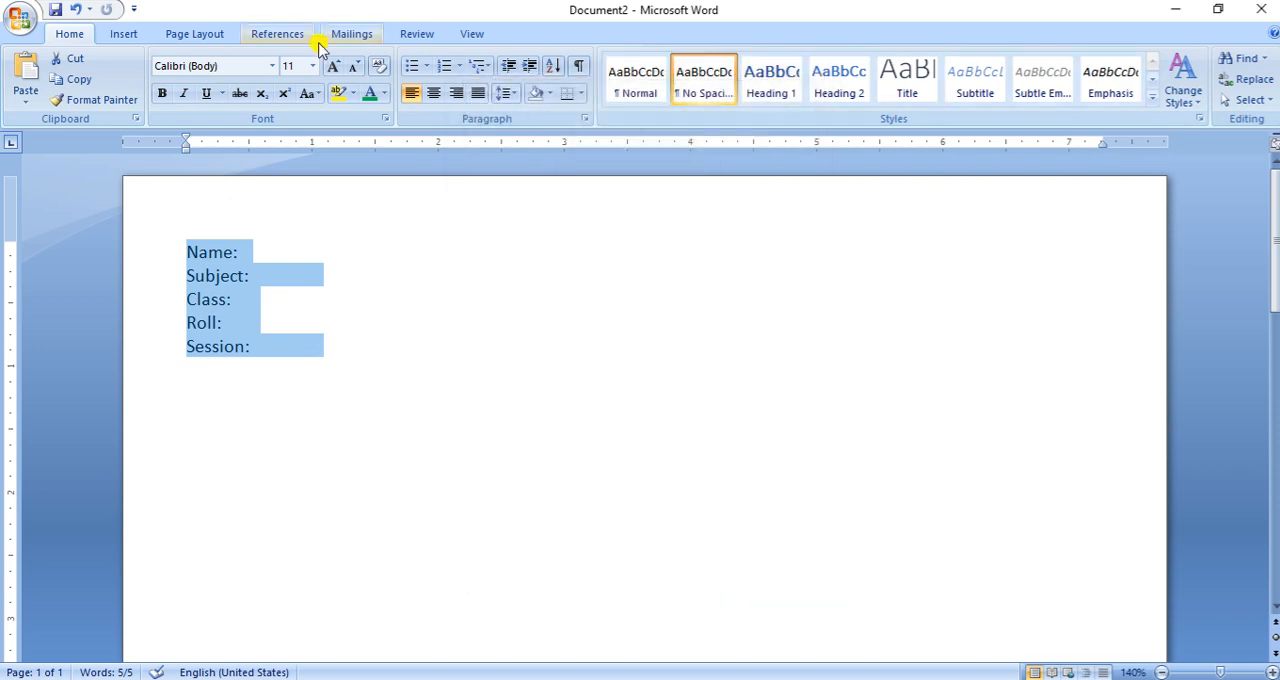
left_click(194, 33)
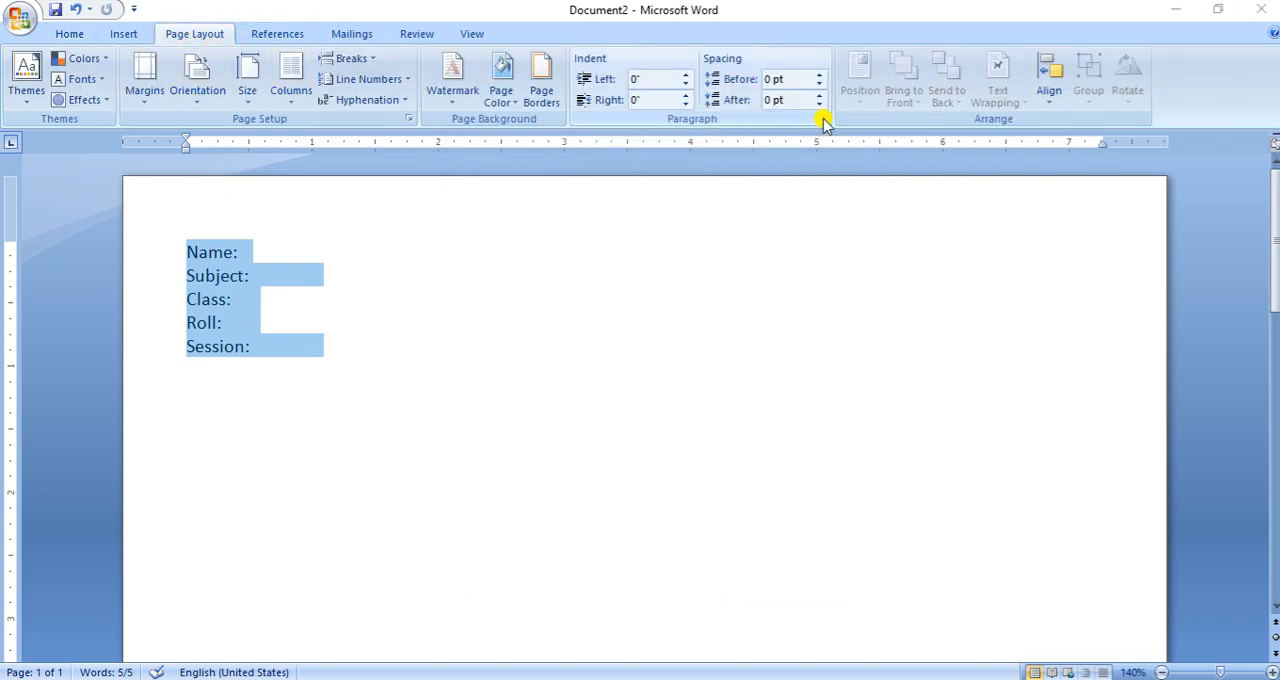
left_click(821, 120)
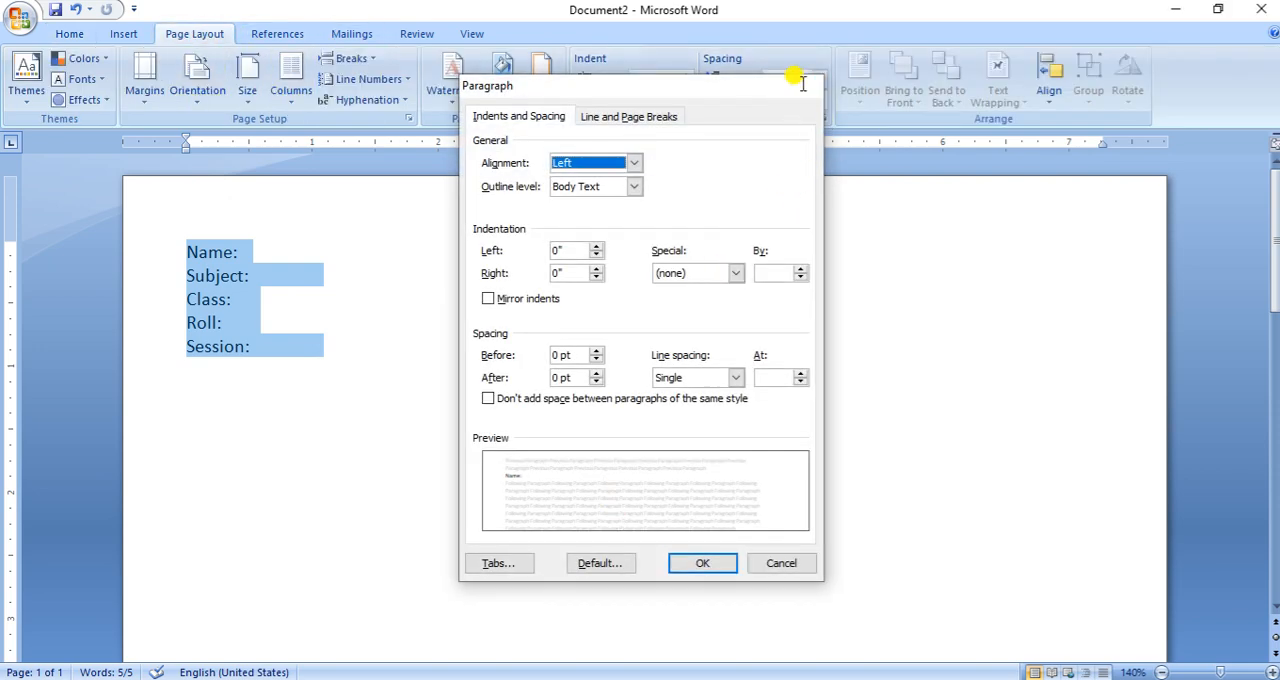
left_click(801, 86)
left_click(67, 35)
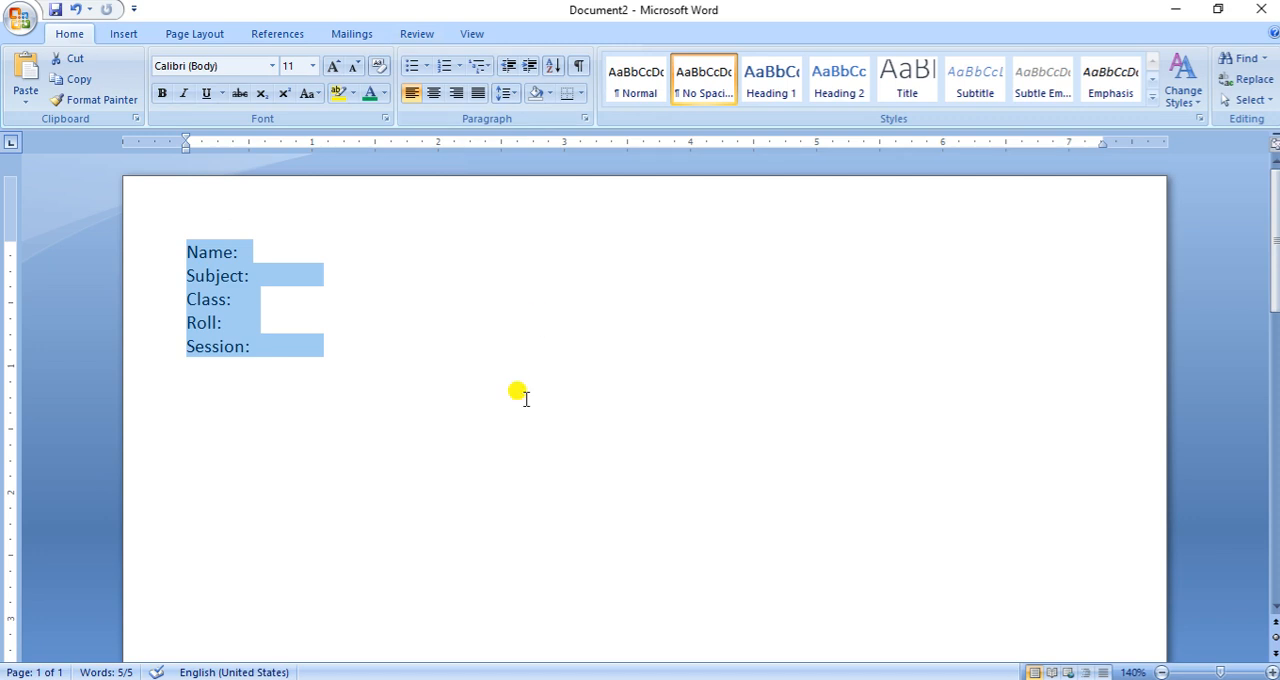
- Set a left tab stop at 7.25" with dotted leader 2 for the five label lines from Name to Session
left_click_drag(147, 258, 137, 363)
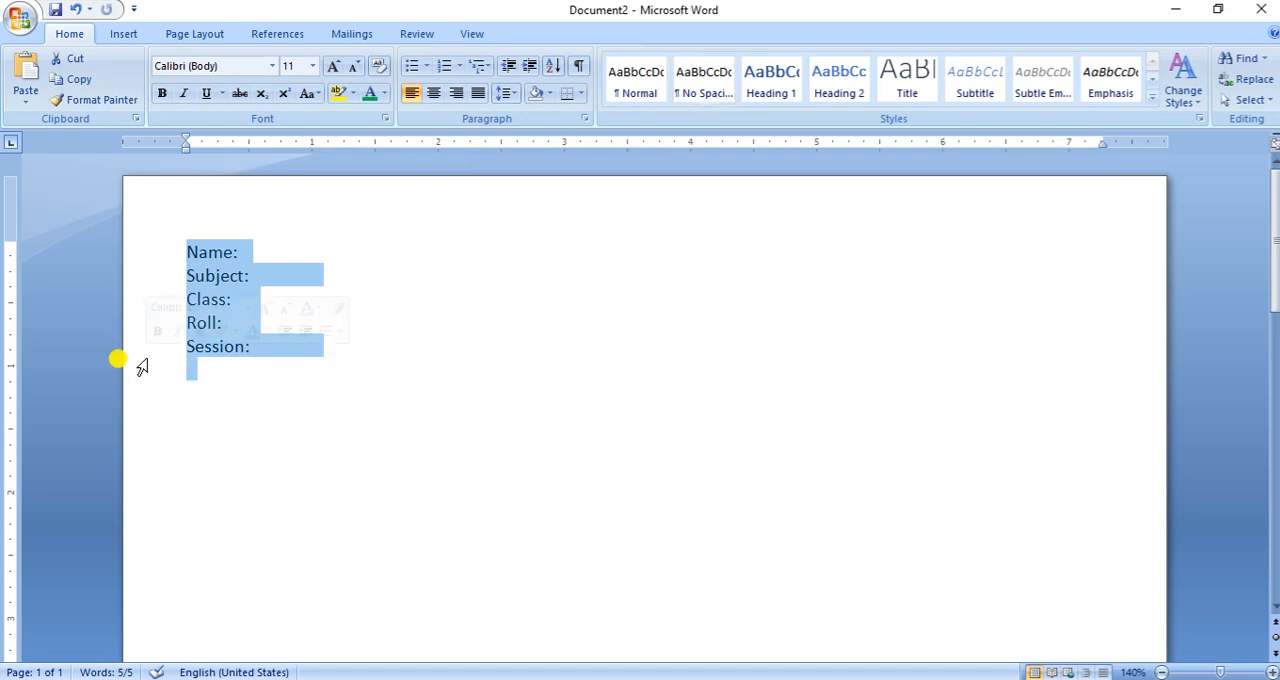
left_click(135, 257)
left_click_drag(135, 257, 120, 348)
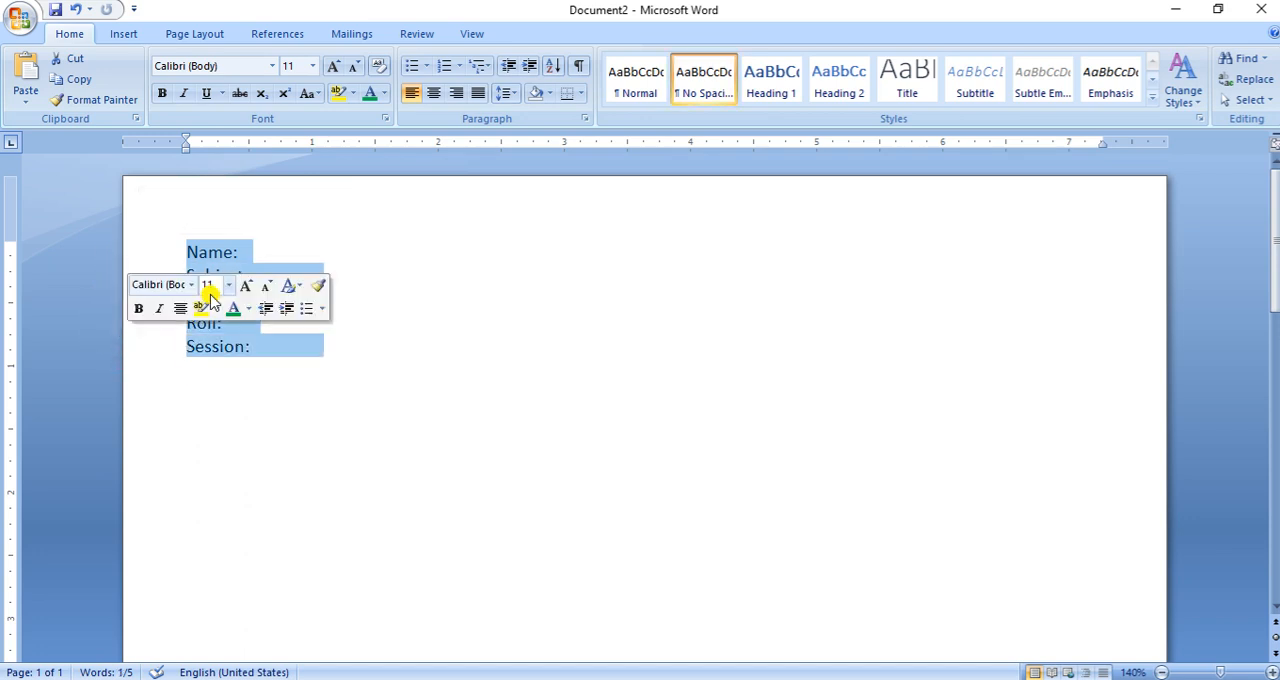
right_click(213, 258)
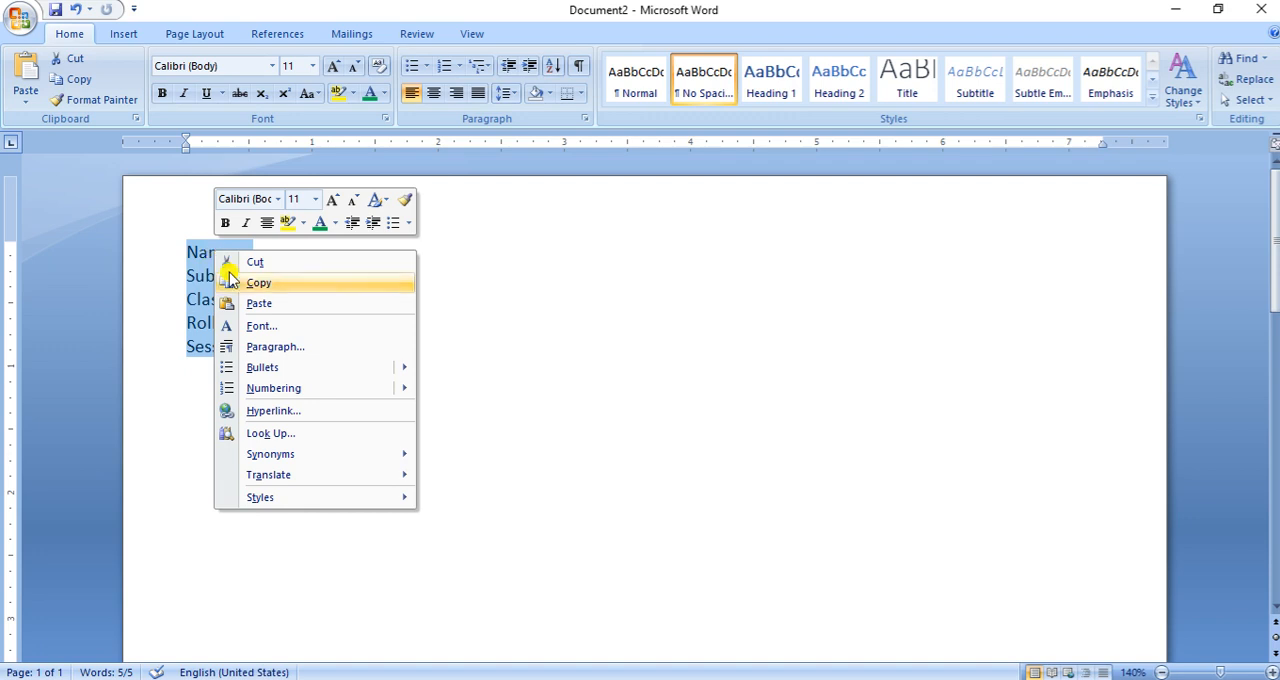
left_click(277, 347)
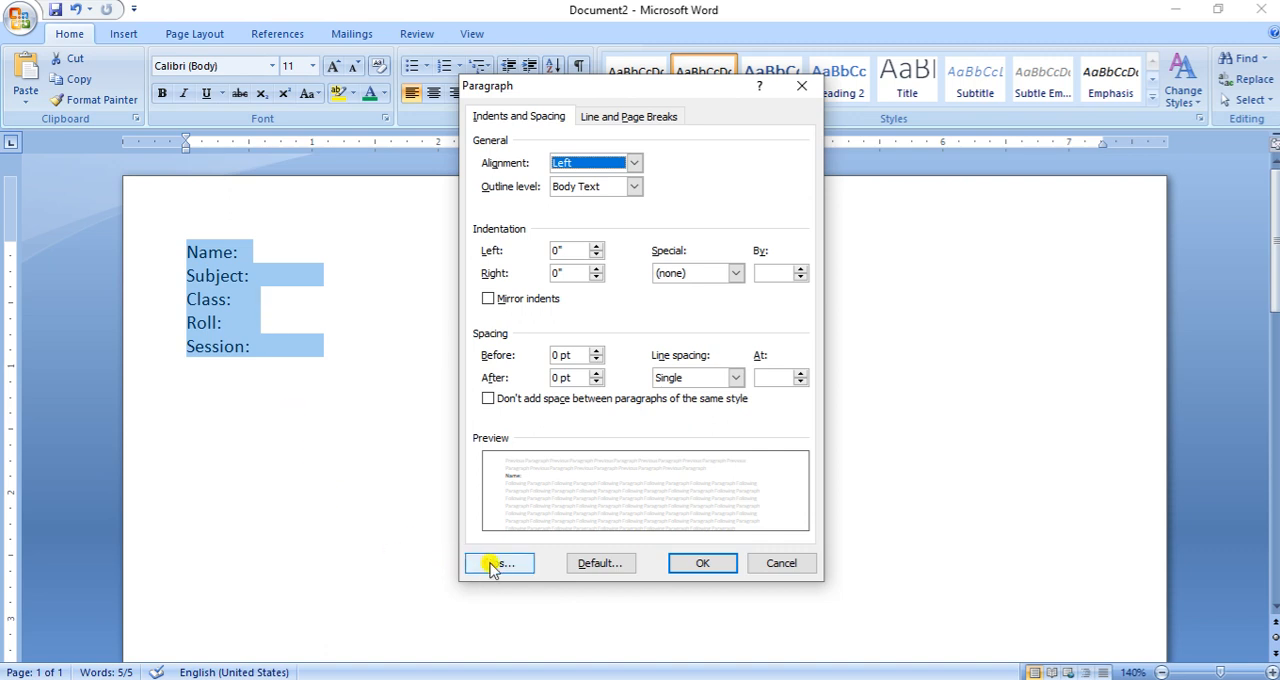
left_click(493, 566)
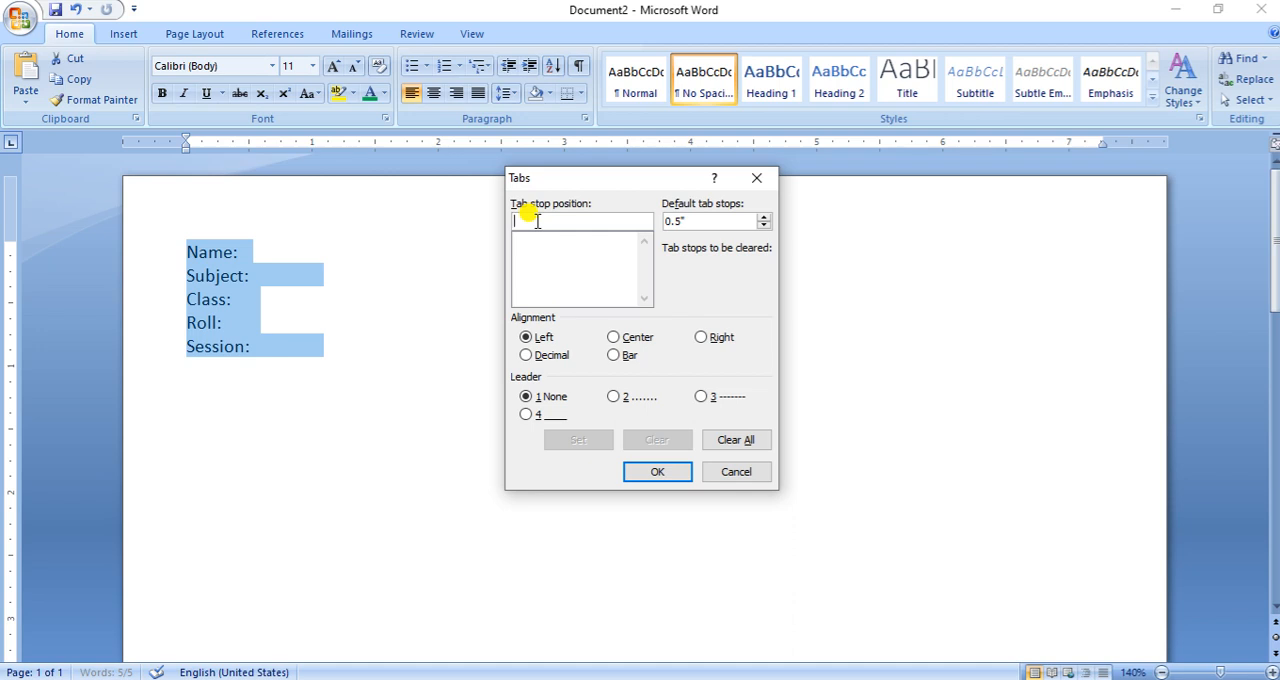
type("7.2")
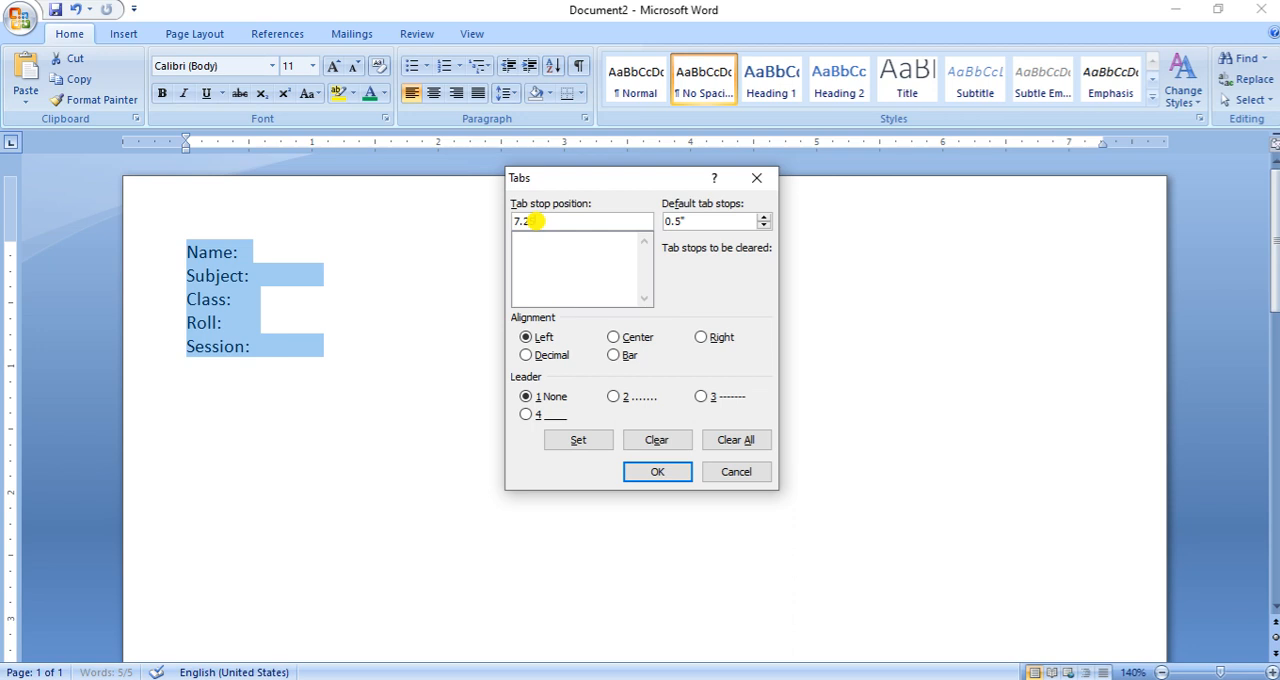
type("5")
left_click(614, 397)
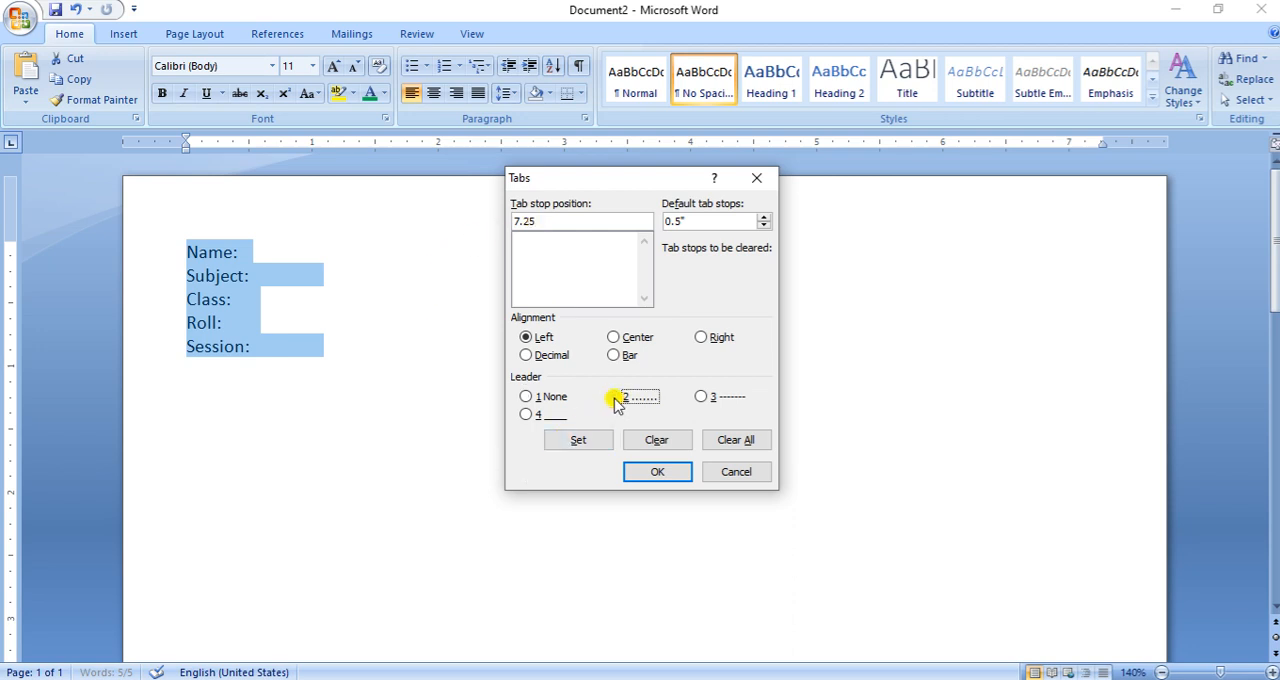
left_click(588, 445)
left_click(662, 474)
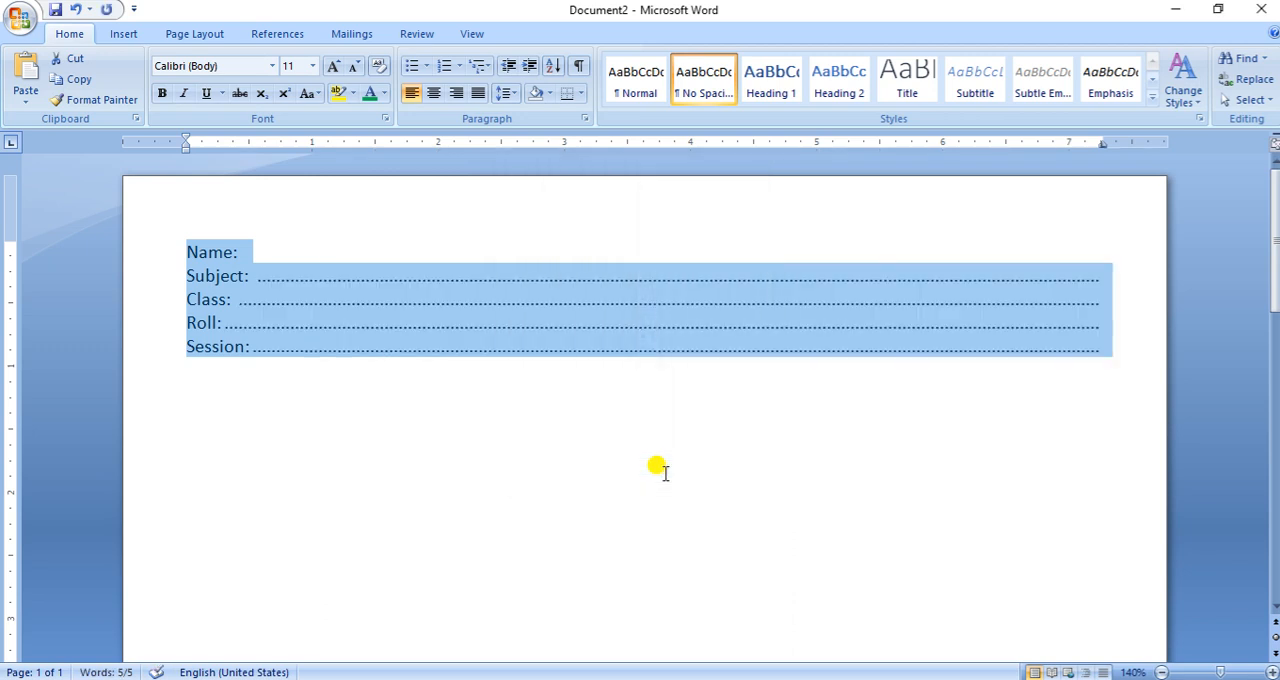
- Insert a tab after "Name:" so its dotted leader runs to the tab stop
left_click(930, 289)
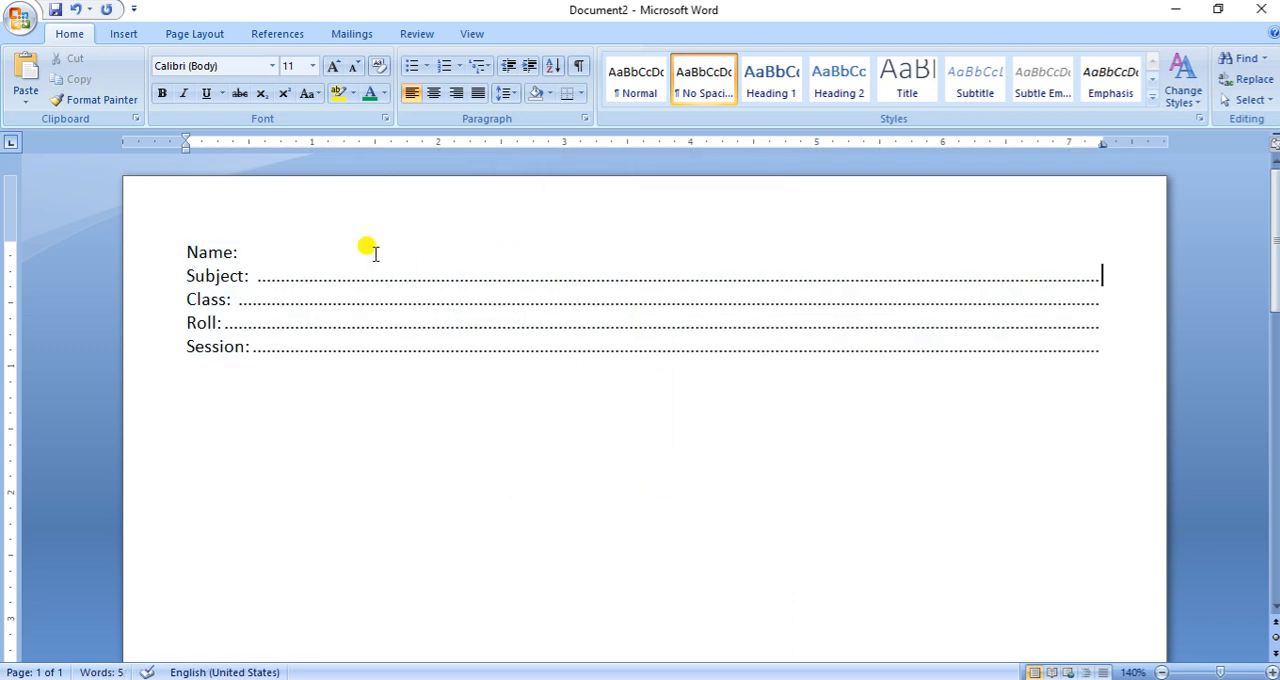
left_click(243, 252)
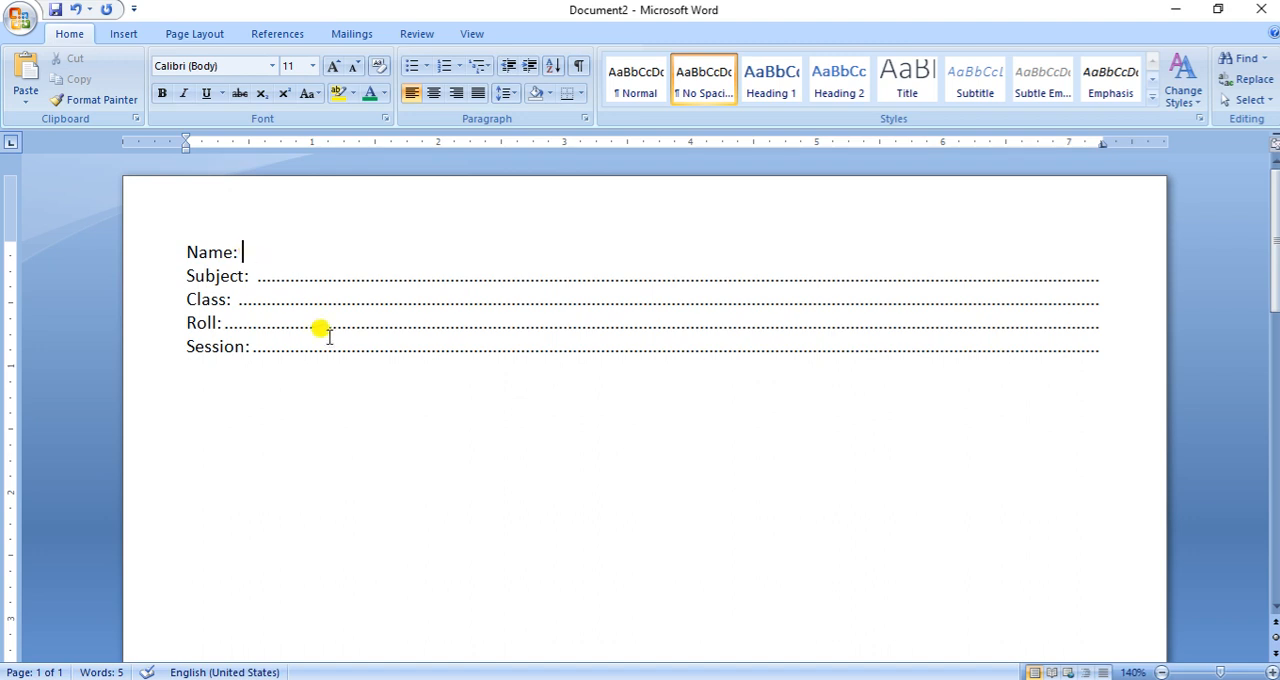
key("Tab")
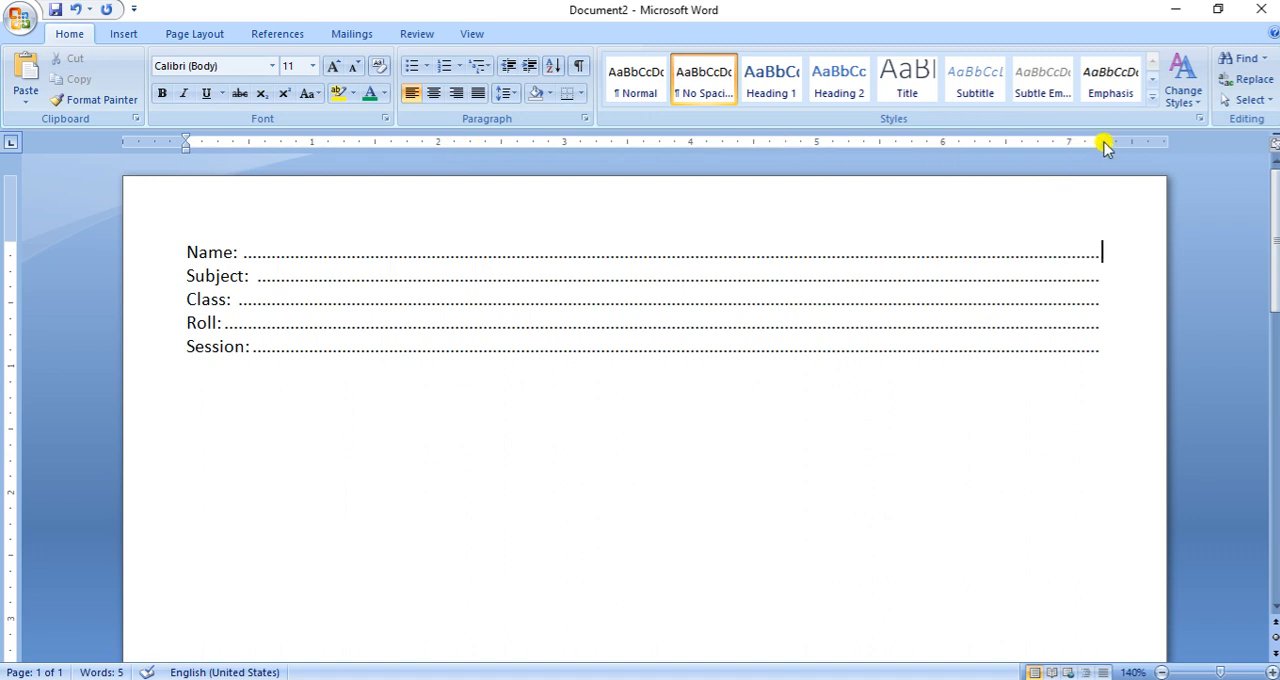
left_click_drag(1102, 137, 1100, 136)
- Increase the font size of the five dotted label lines to 26
left_click_drag(151, 252, 157, 348)
left_click(335, 66)
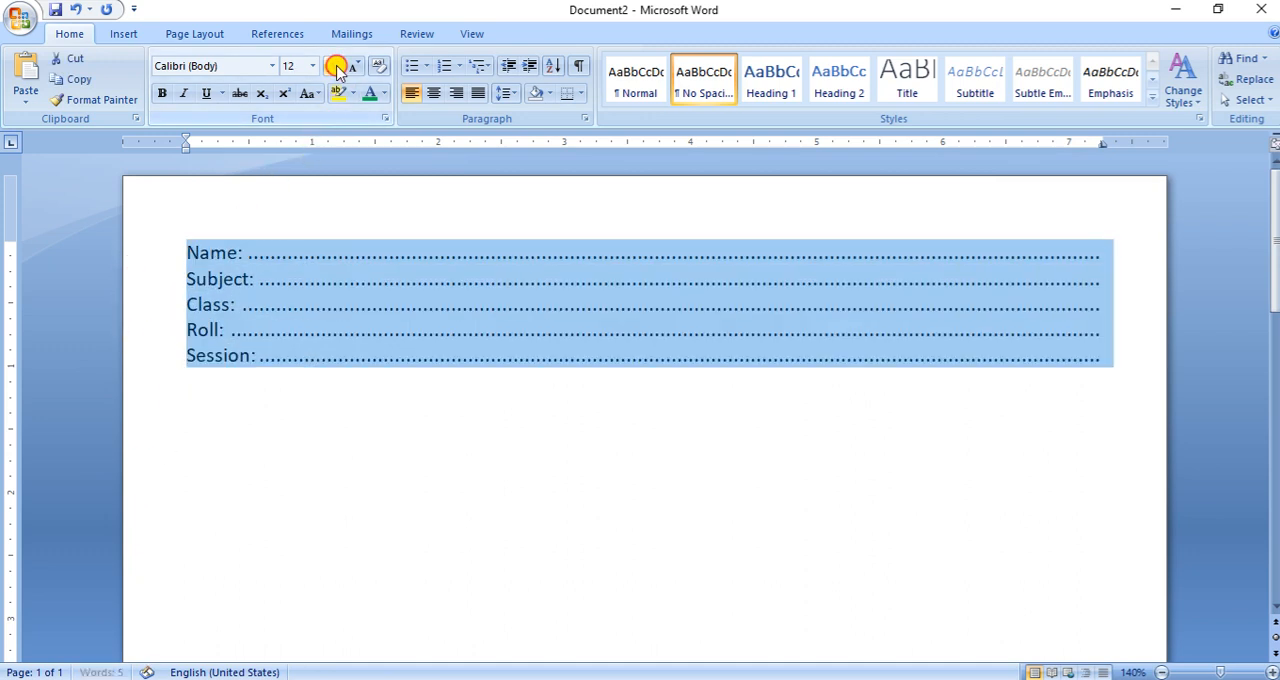
left_click(335, 66)
left_click(335, 66)
left_click(335, 66)
left_click(335, 66)
left_click(335, 66)
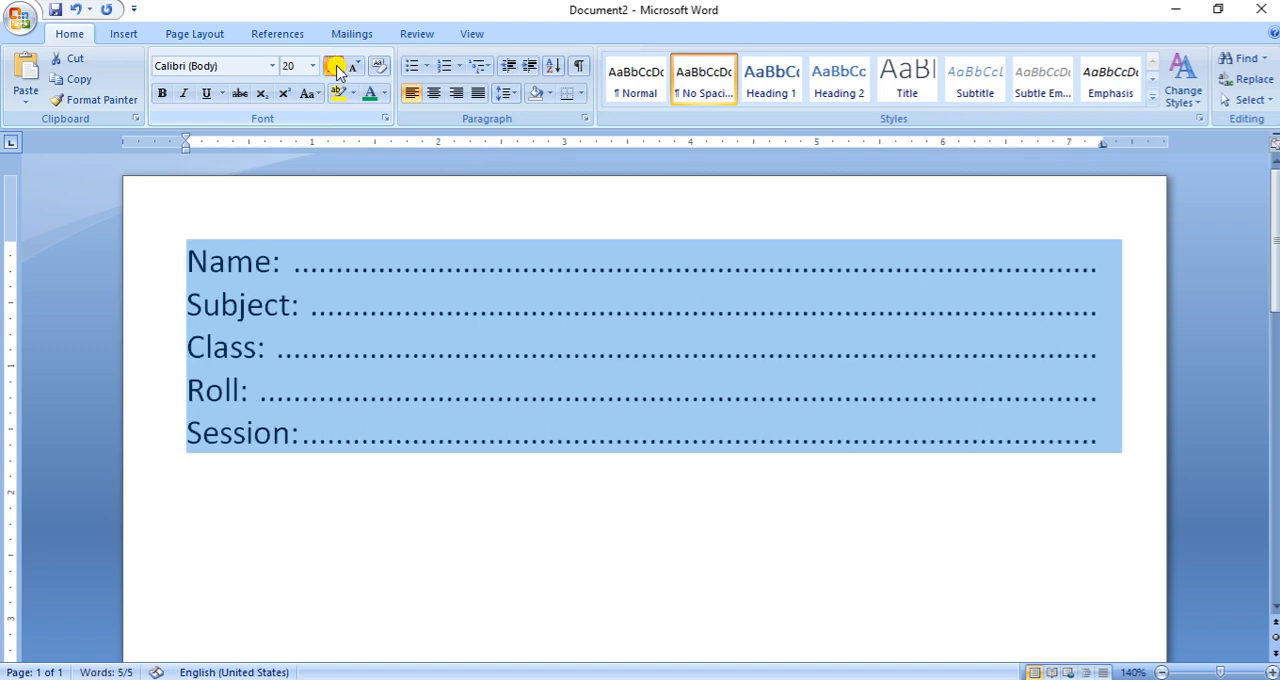
left_click(335, 66)
left_click(335, 66)
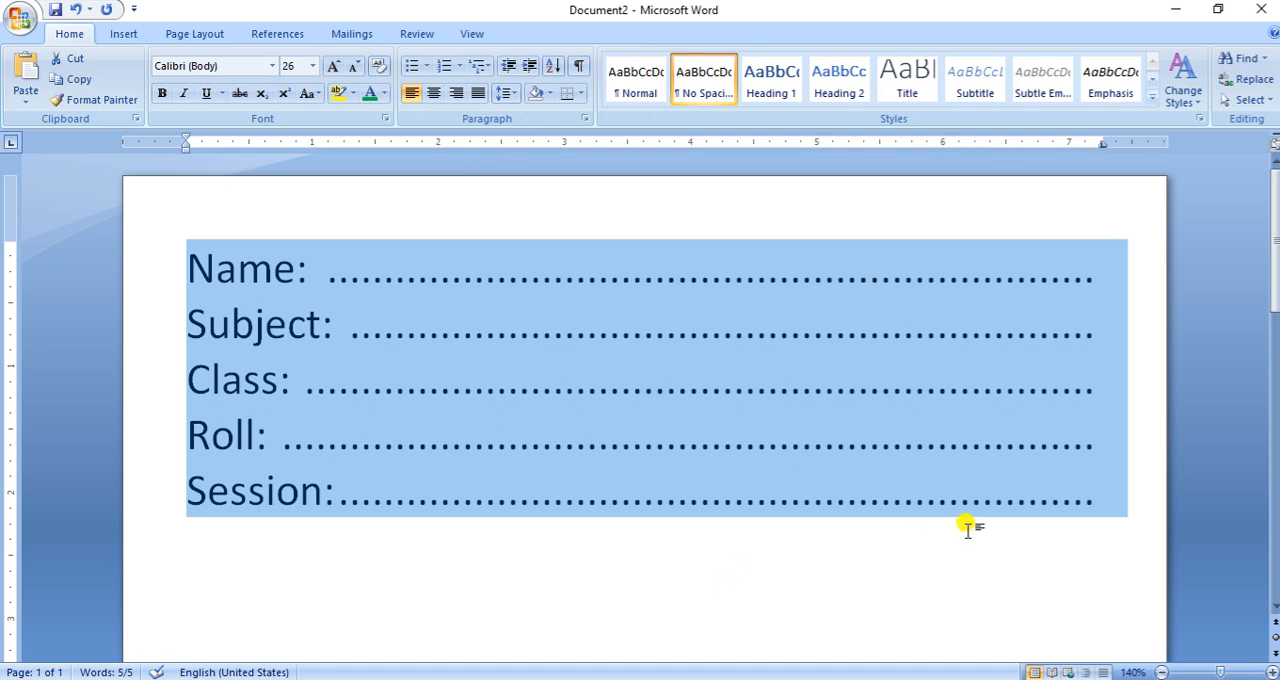
- Add a new line below the Session line reading "Name:" followed by manually entered dots up to the right margin
left_click(1042, 550)
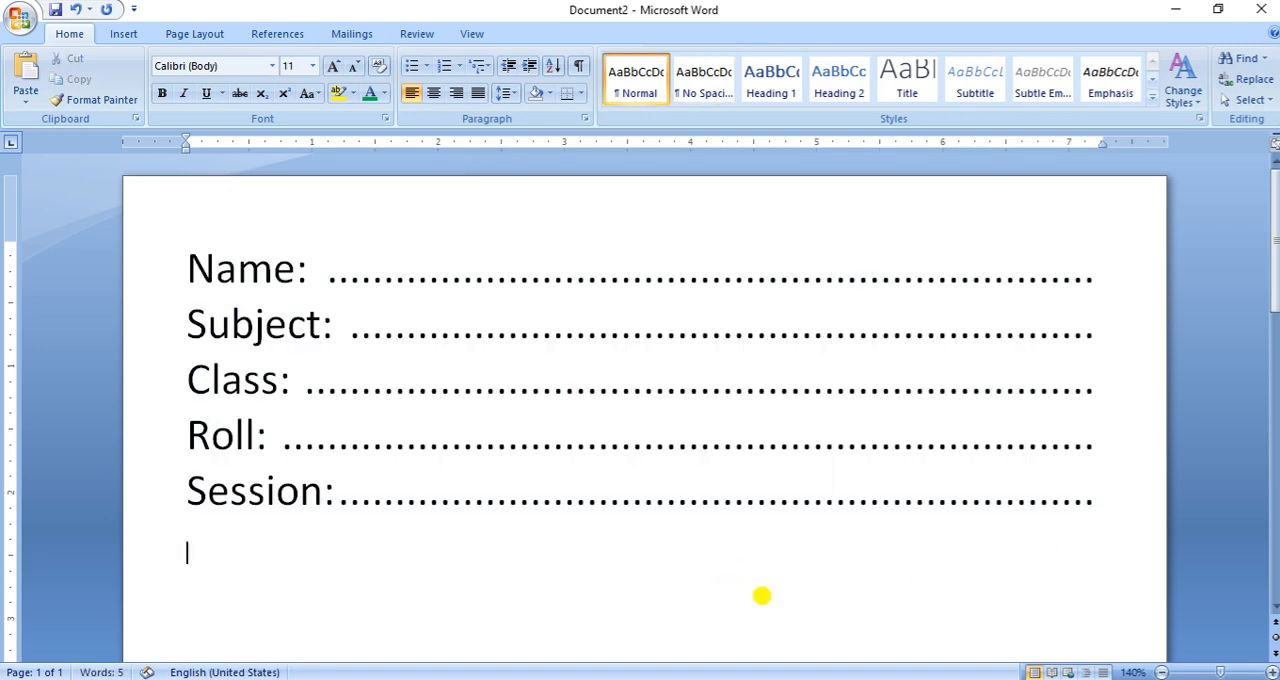
key("Return")
type("Name")
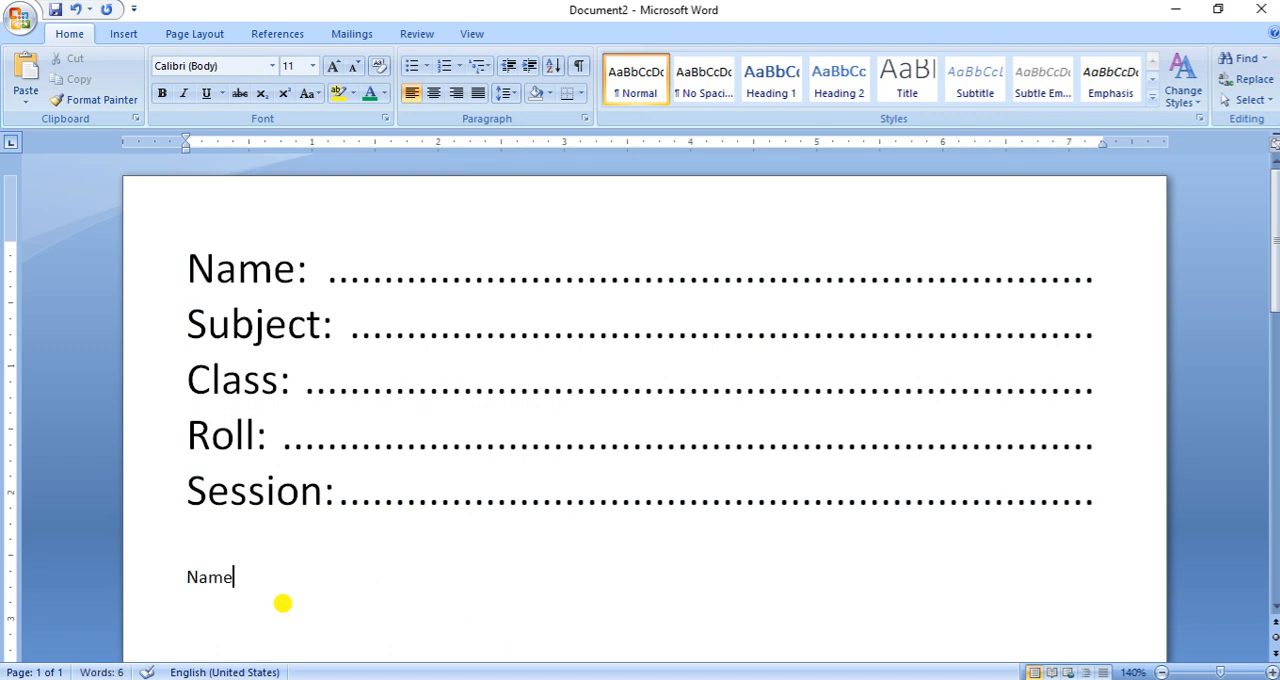
type(": ........................................................................................................")
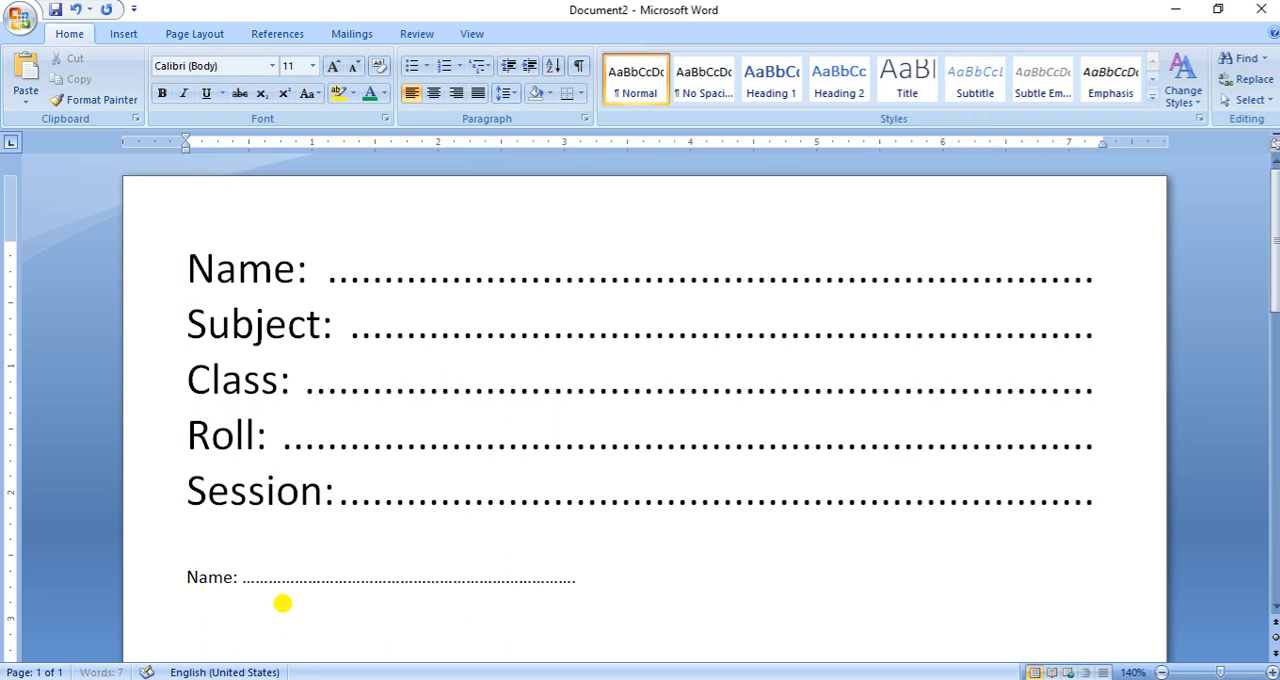
type("....")
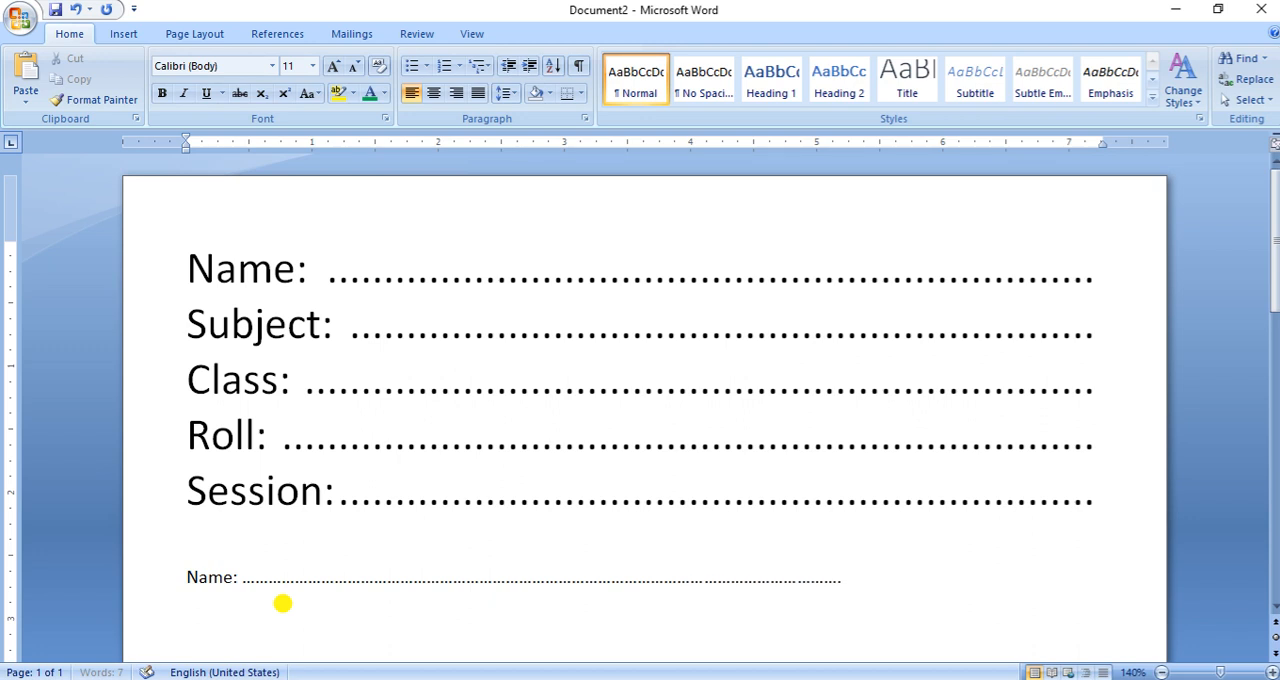
type("................................")
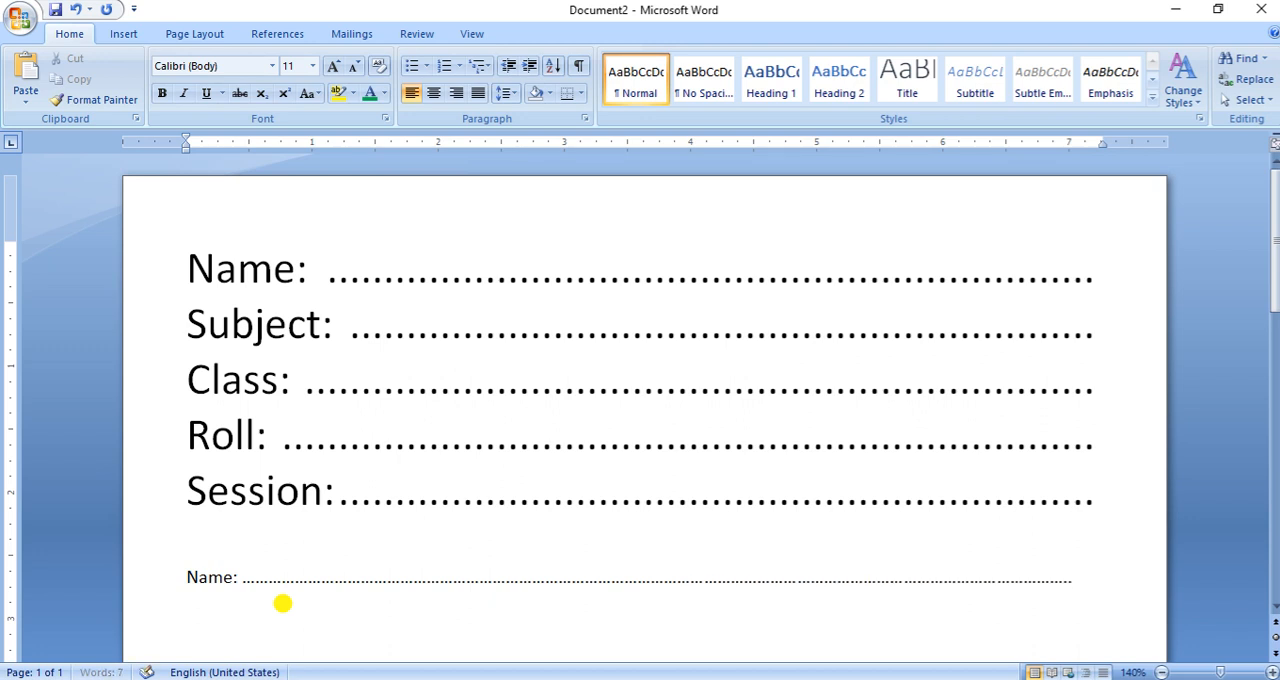
type("..")
- Increase the font size of the manually dotted "Name:" line to 18 and check how its dots wrap
left_click(118, 582)
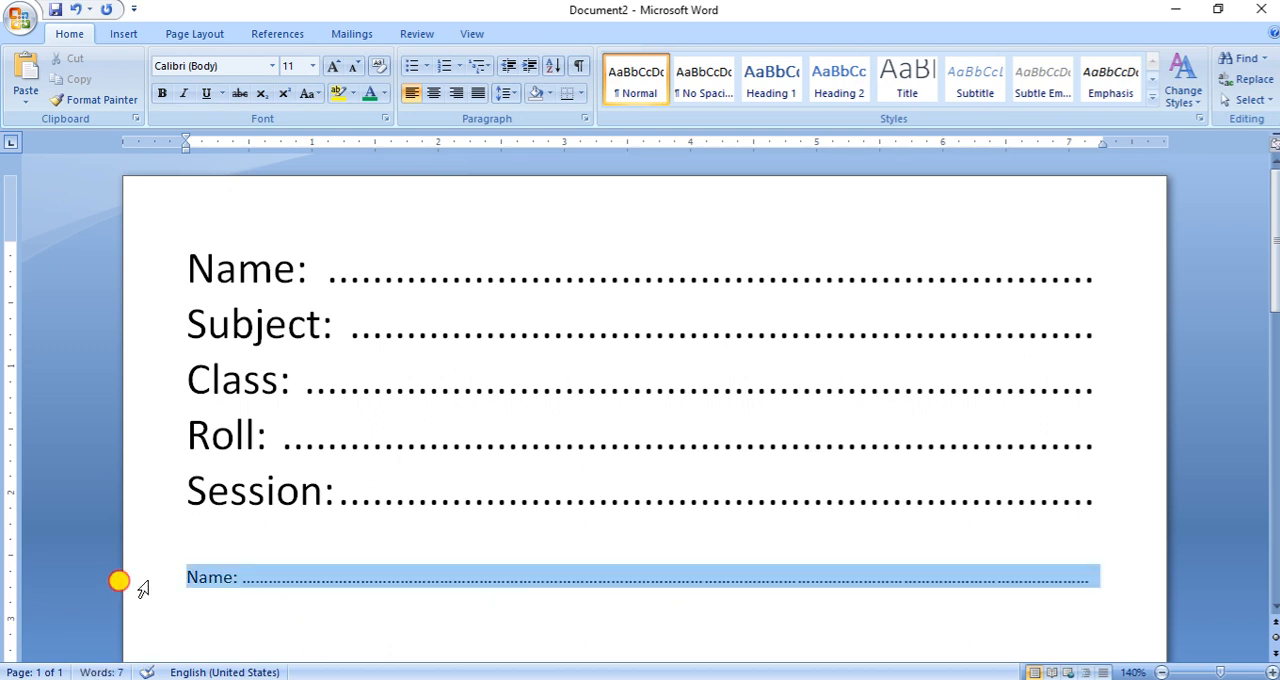
left_click(334, 68)
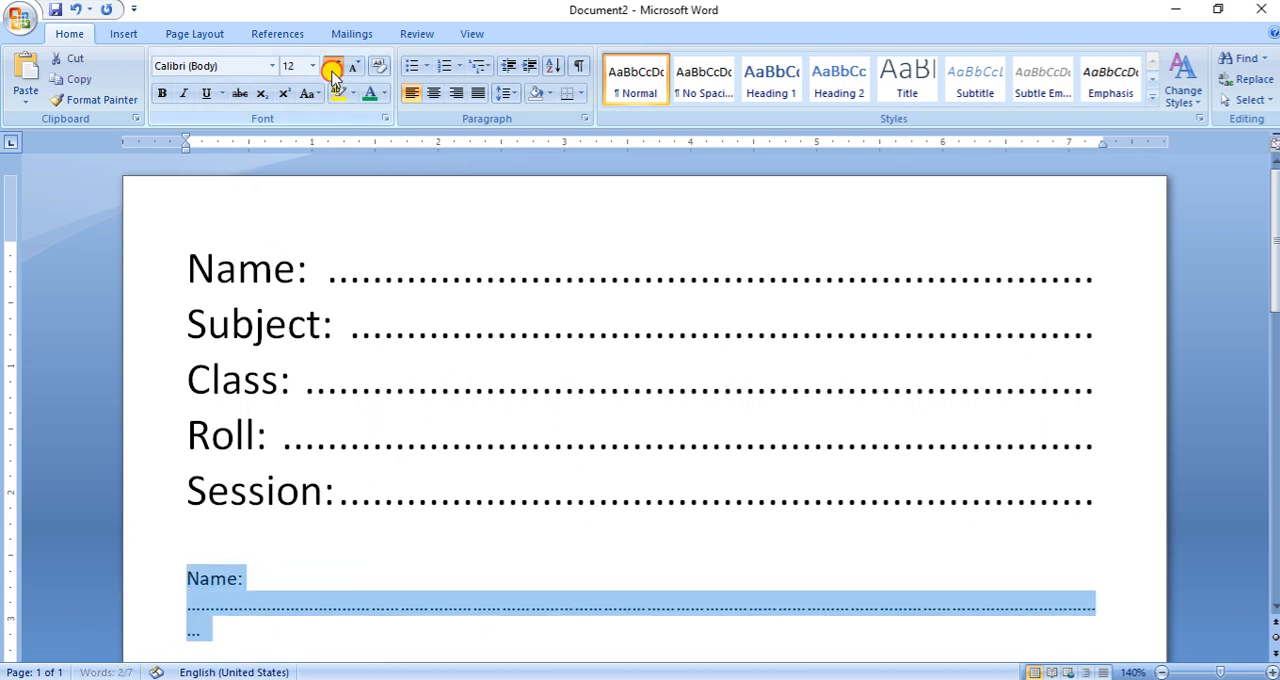
left_click(334, 68)
left_click(334, 68)
left_click(334, 68)
scroll(566, 466, "down", 3)
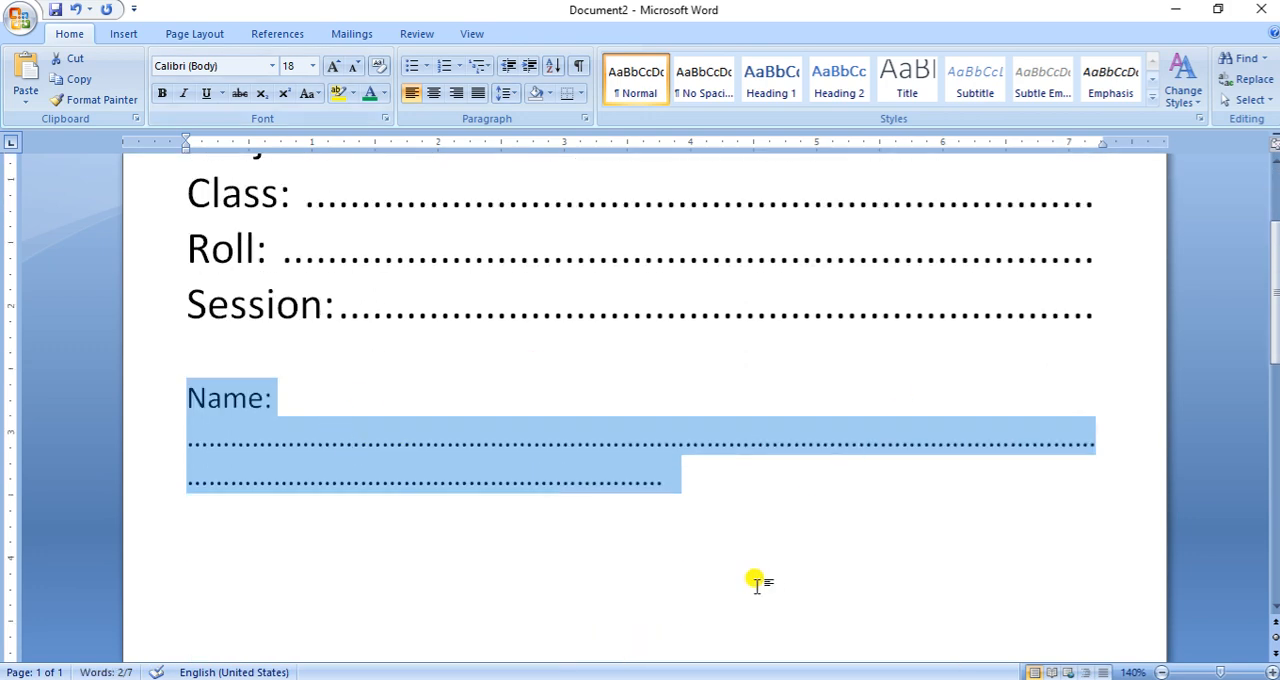
scroll(750, 580, "up", 3)
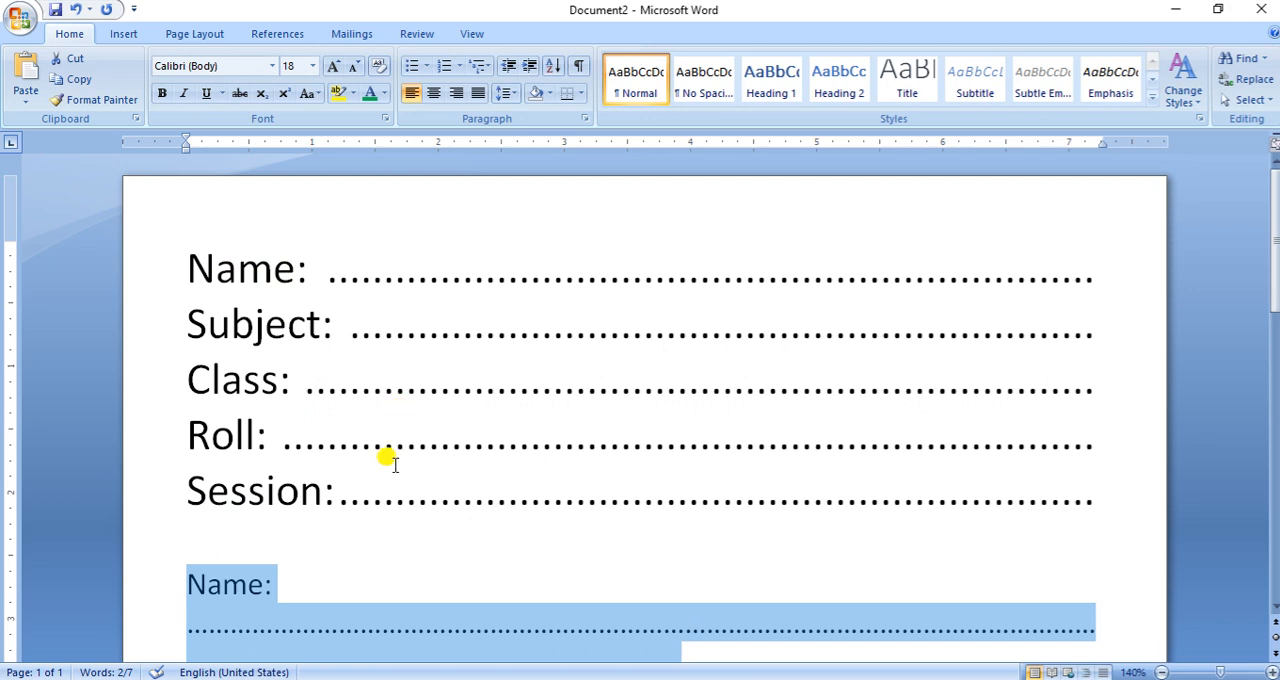
- Change the font color of the Session line with its dotted leader to red
left_click_drag(130, 272, 126, 482)
left_click(126, 482)
left_click(384, 93)
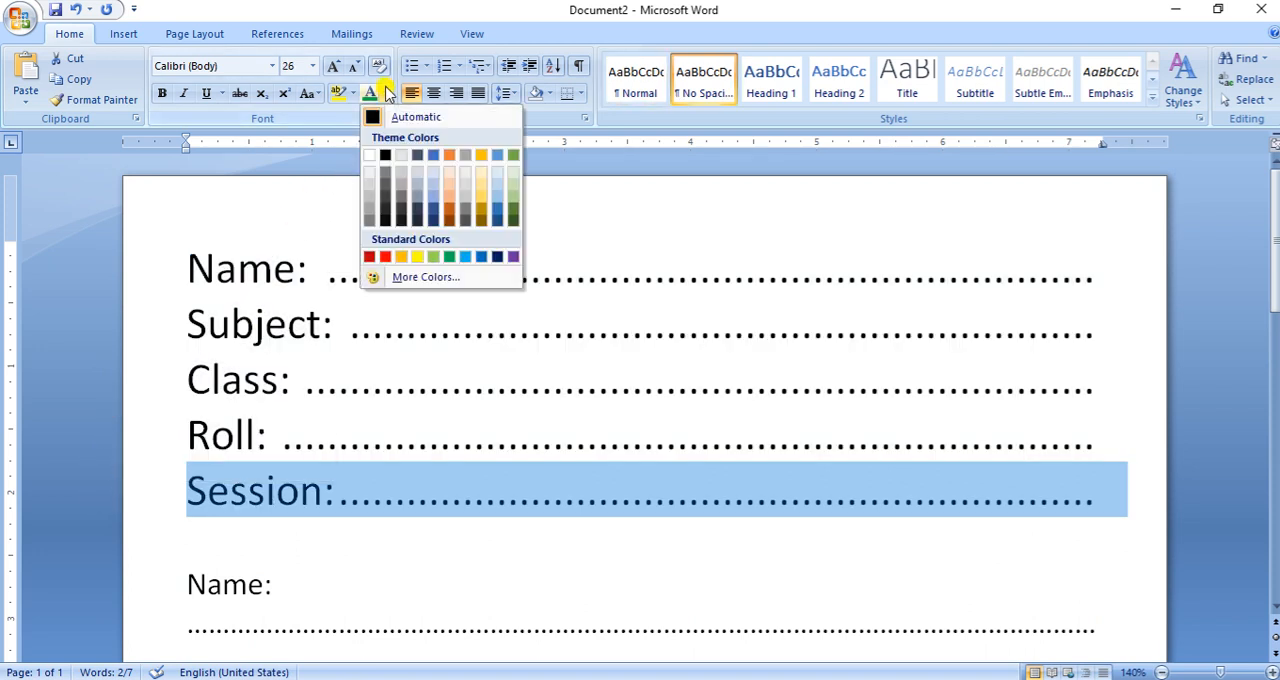
left_click(385, 257)
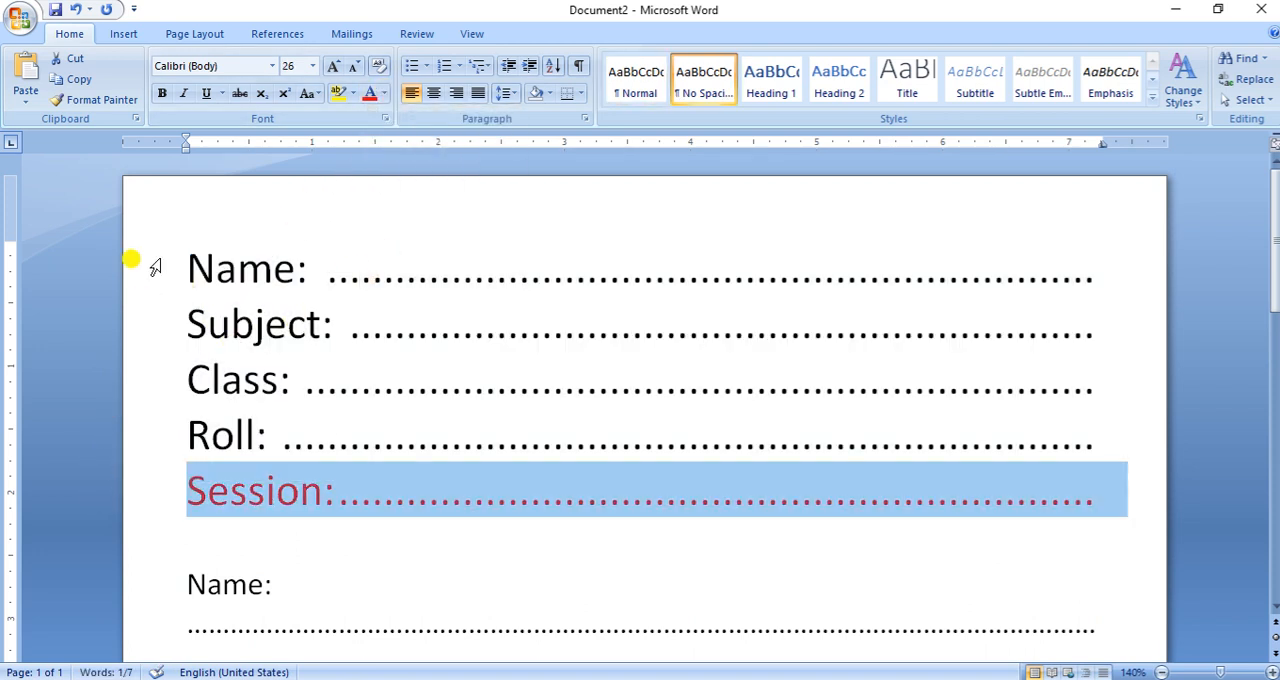
- Change the font color of the first Name line with its dotted leader to green
left_click(131, 265)
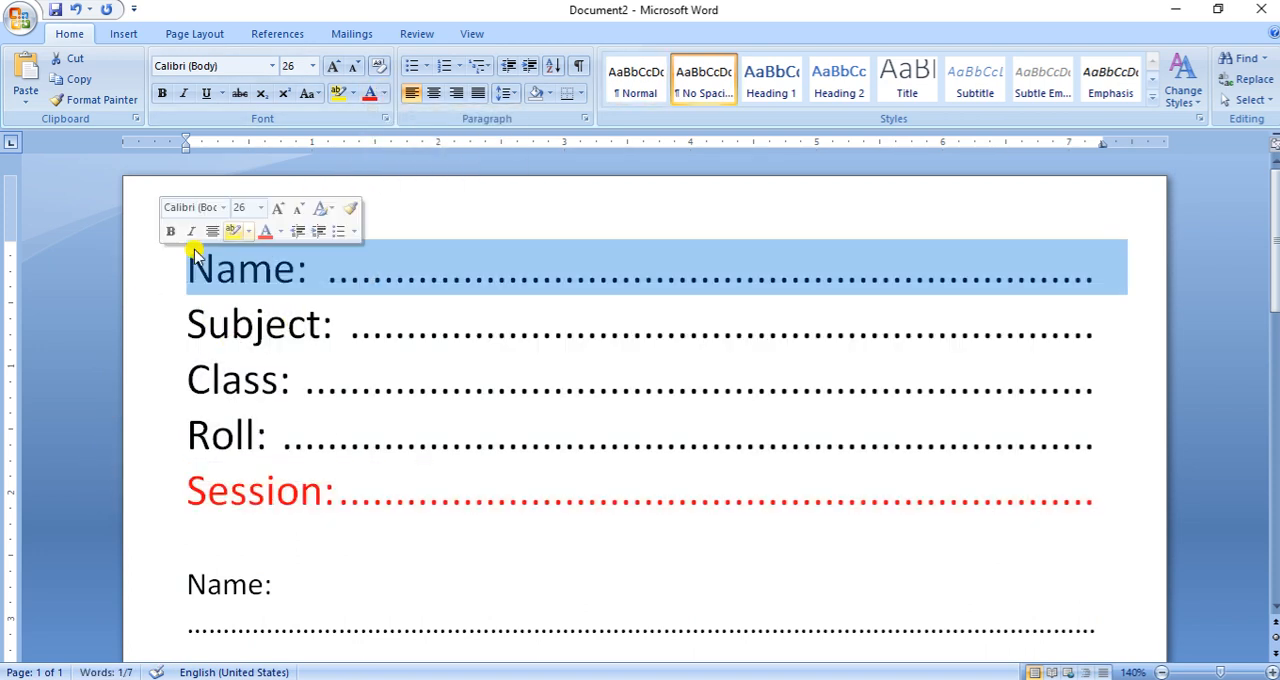
left_click(386, 93)
left_click(433, 257)
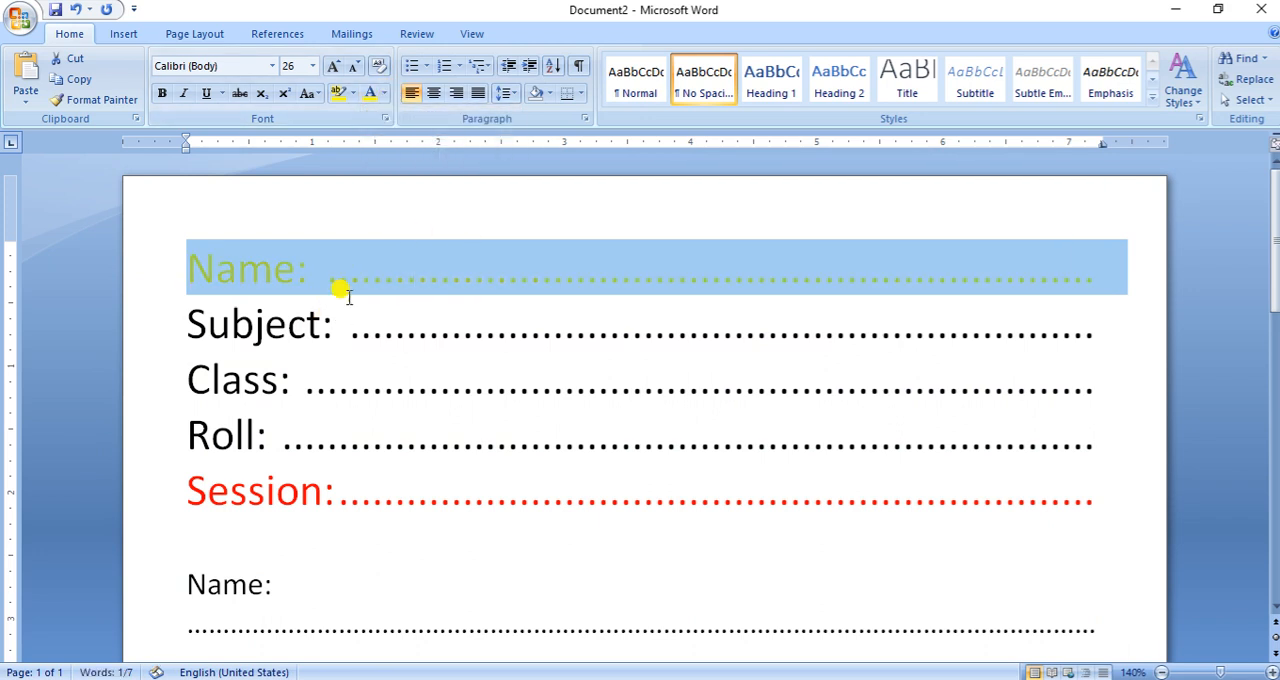
left_click(386, 93)
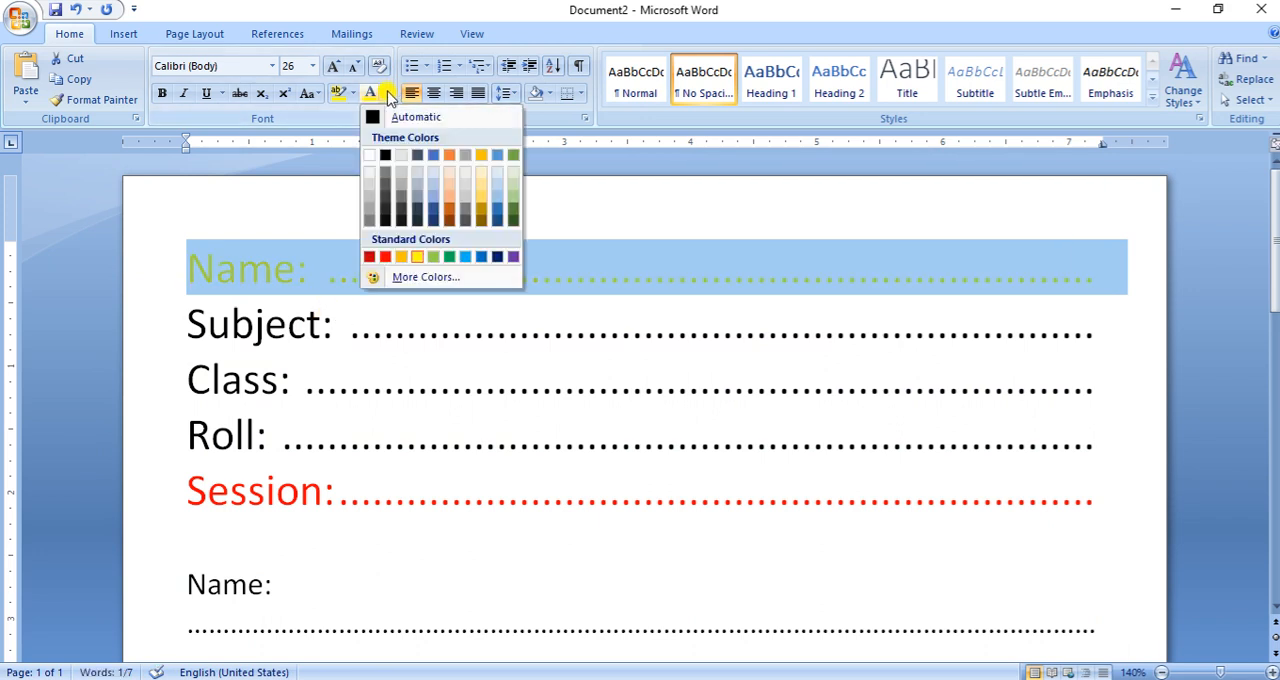
left_click(460, 257)
- Apply the green font color to all five tab-leader lines from Name to Session and highlight them in yellow
left_click(160, 333)
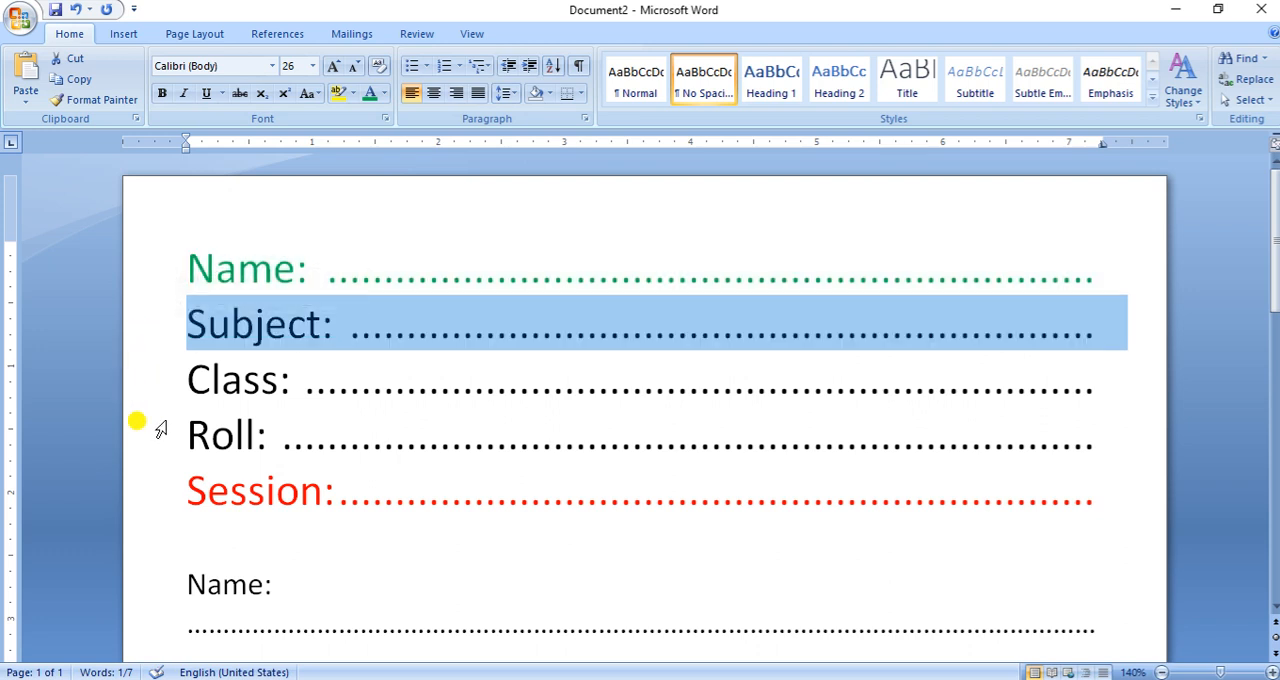
left_click_drag(100, 263, 109, 480)
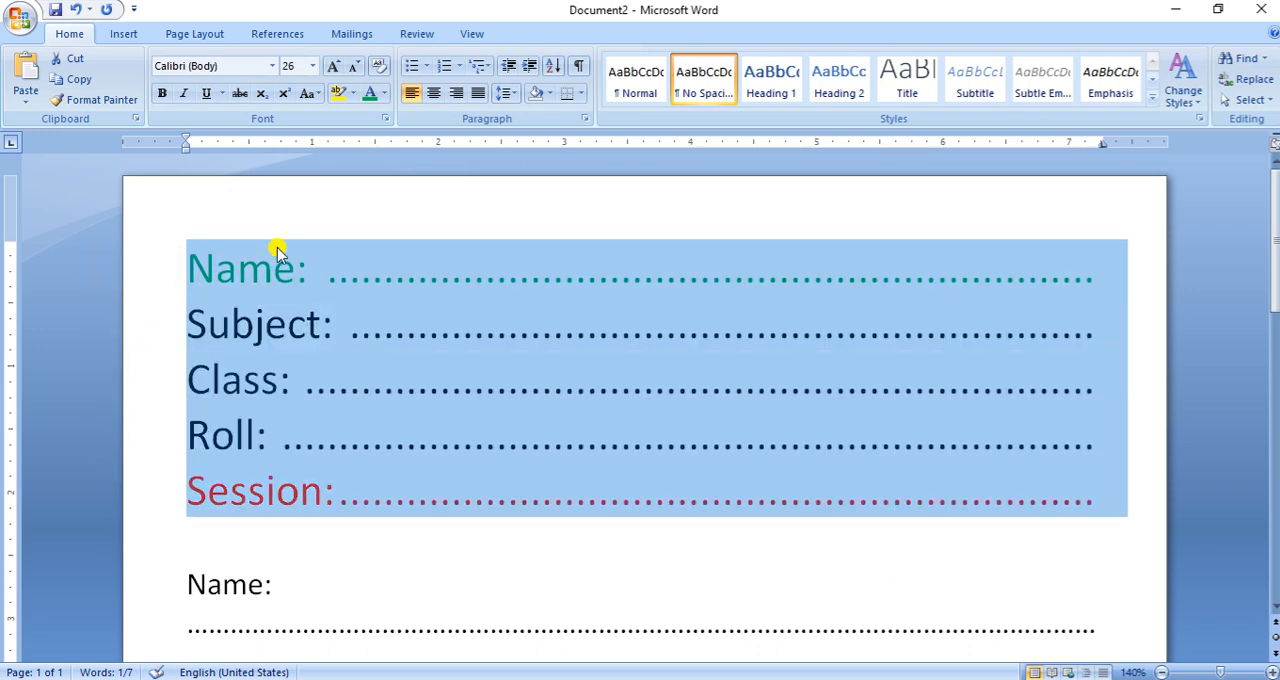
left_click(370, 94)
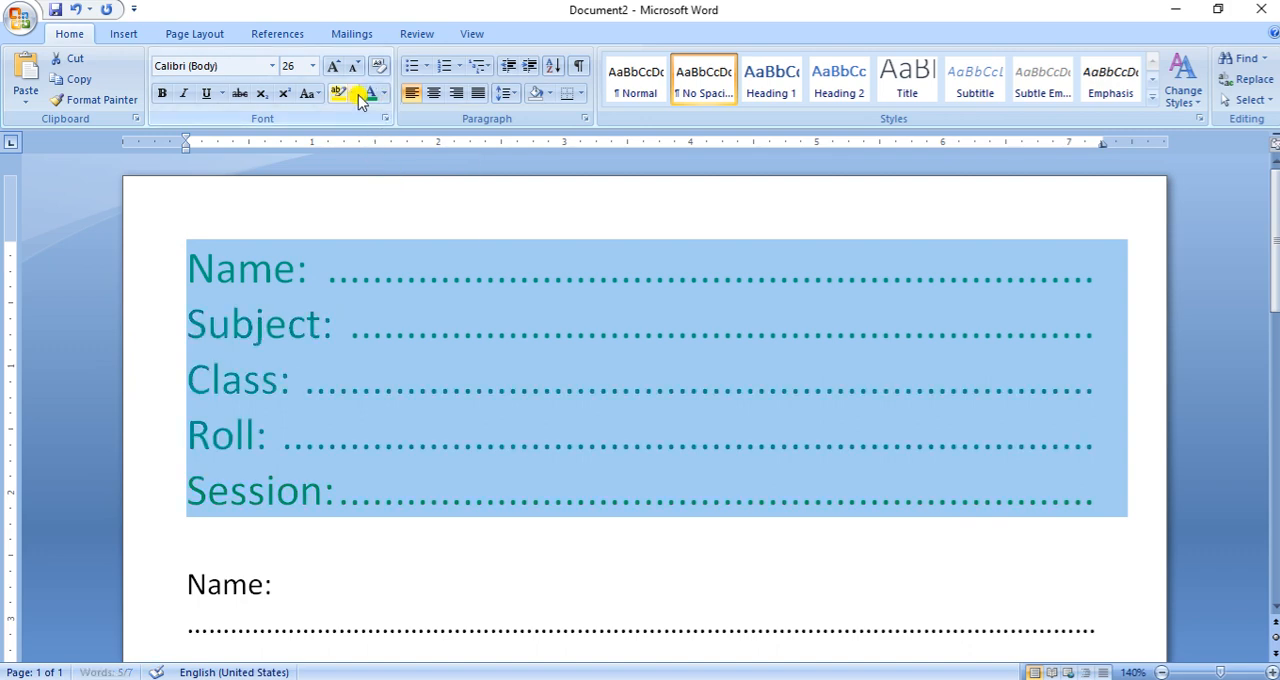
left_click(355, 94)
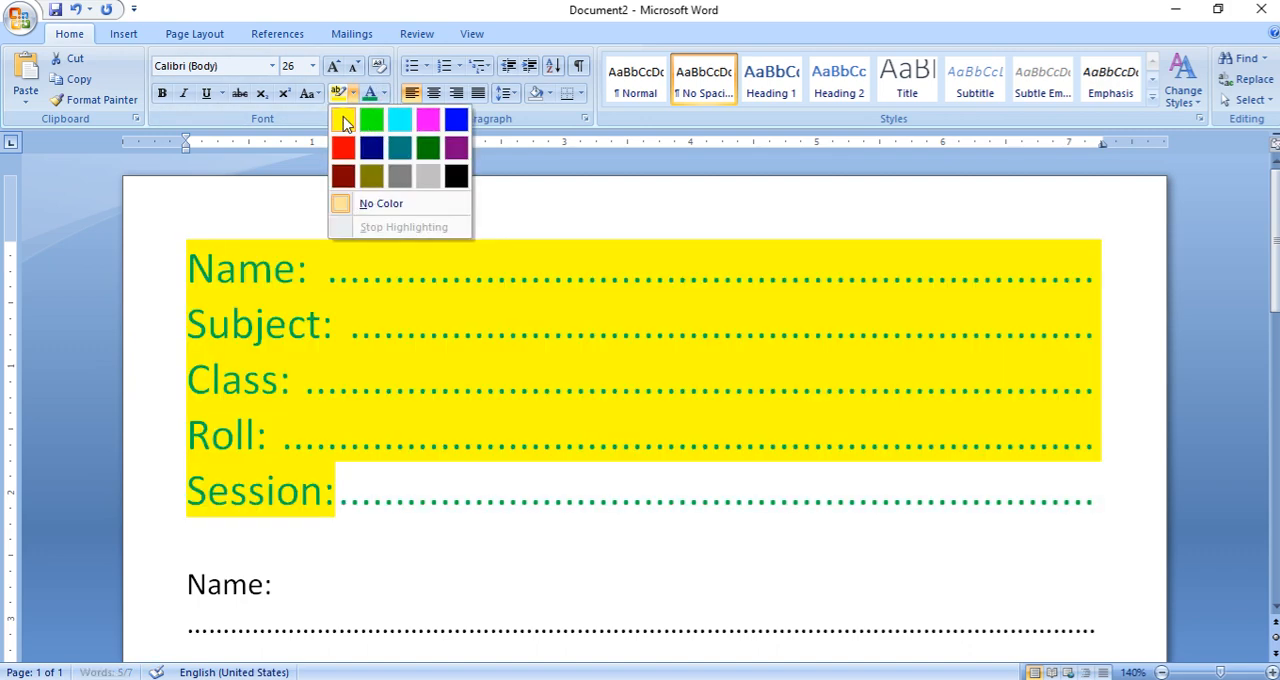
left_click(343, 121)
left_click(337, 486)
left_click_drag(103, 503, 108, 280)
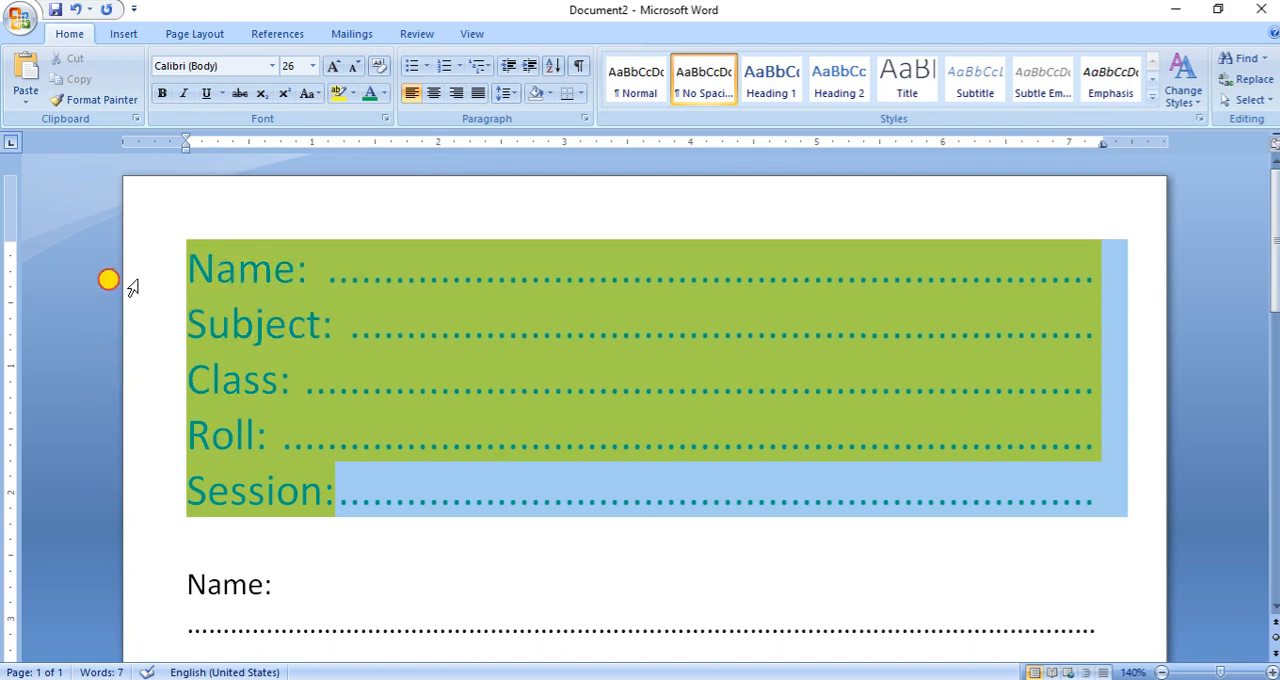
left_click(352, 94)
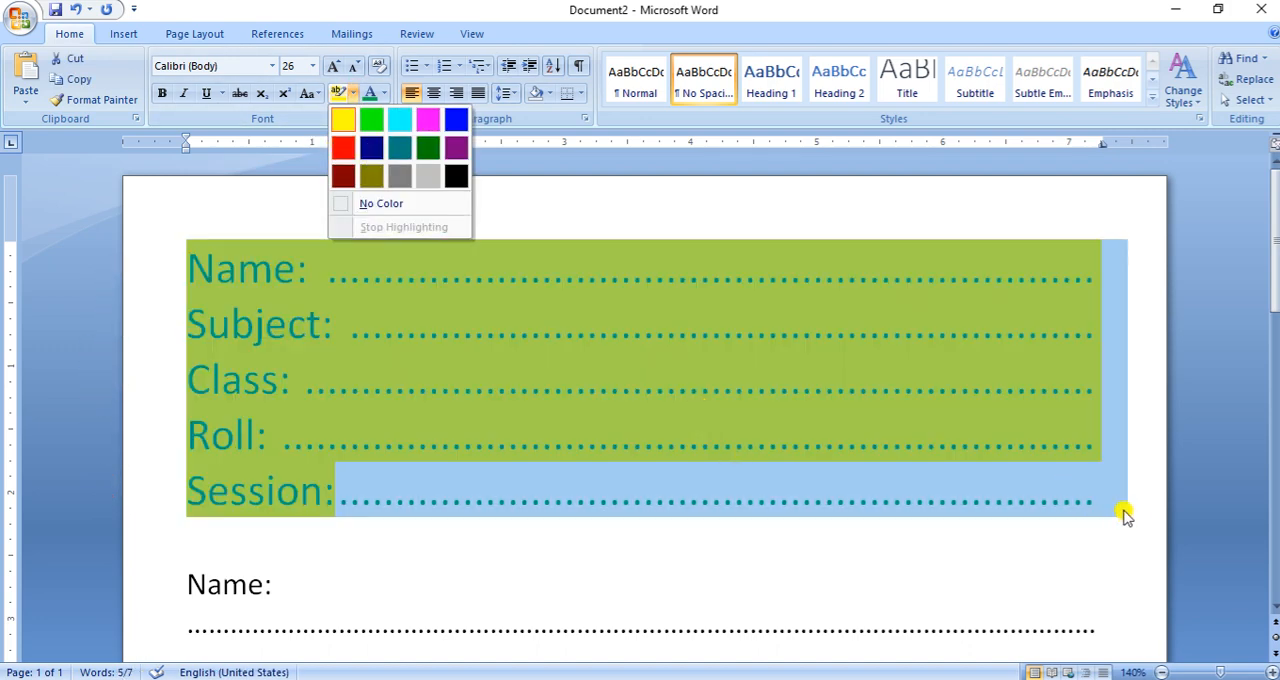
key("Escape")
left_click(1108, 508)
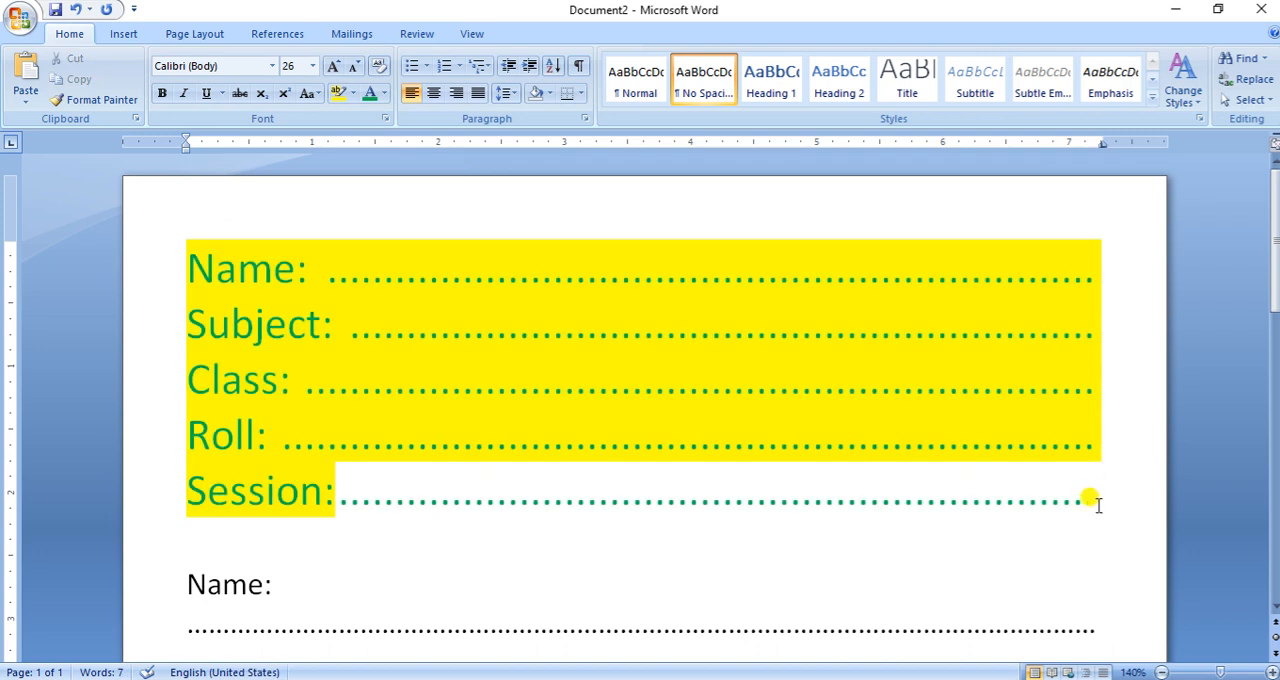
- Apply the yellow highlight to the dotted leader after the Session label
double_click(672, 480)
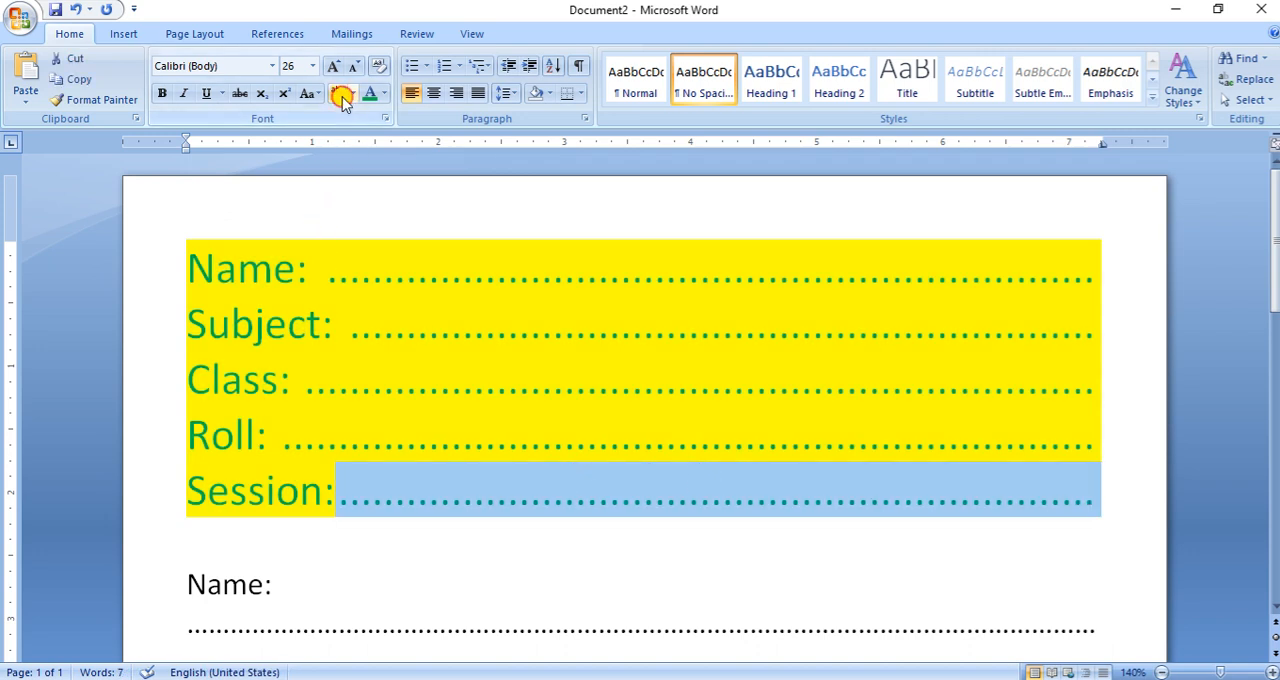
left_click(618, 568)
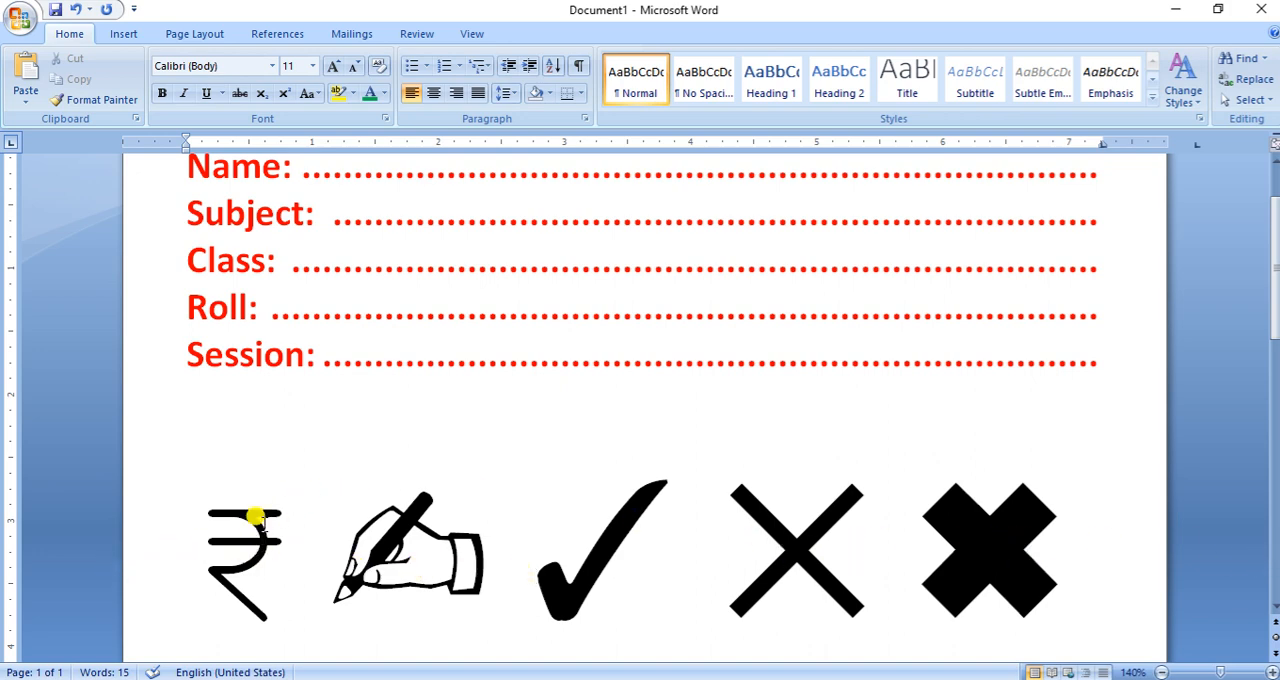
- Convert the Unicode codes 20b9 and 270d below the large symbols into the rupee and writing hand characters
scroll(258, 600, "down", 3)
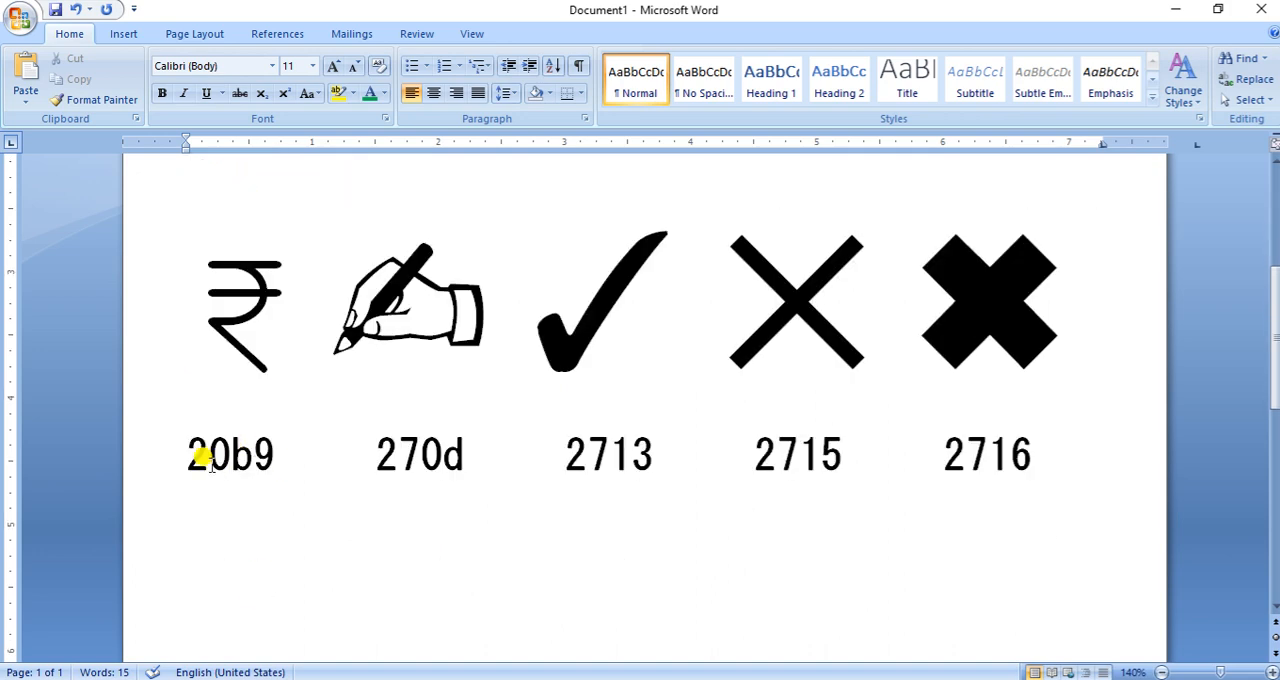
left_click(274, 455)
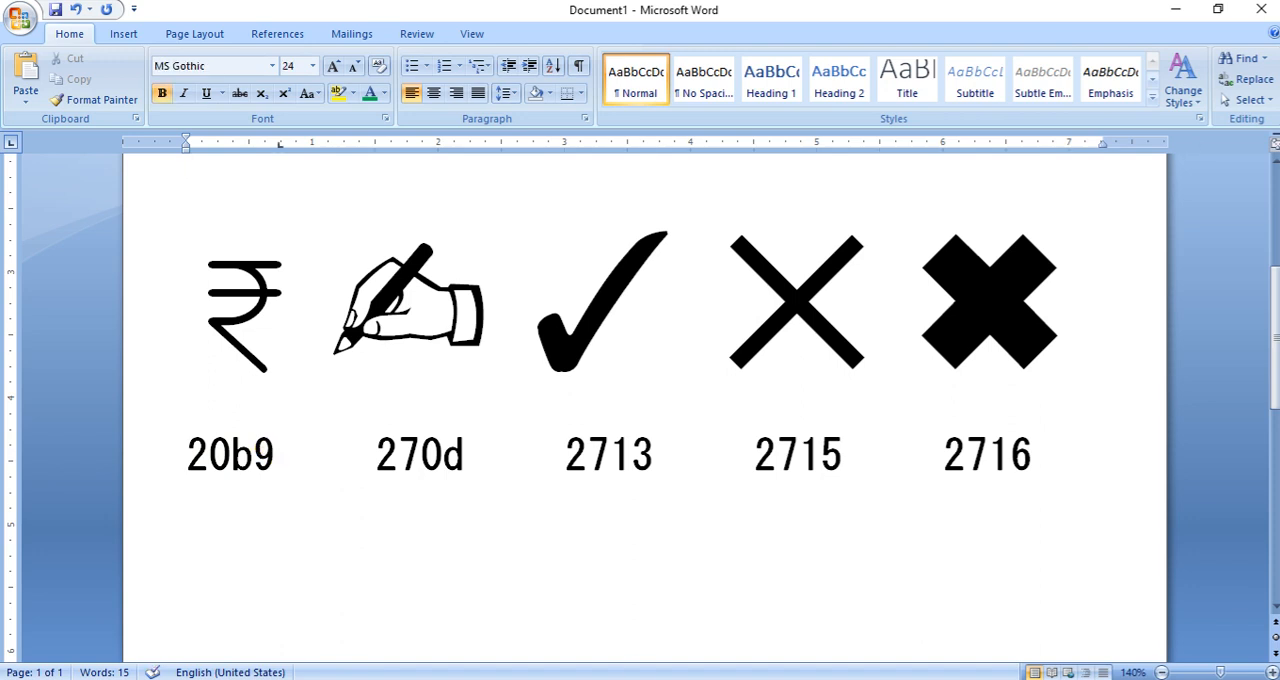
key("alt+x")
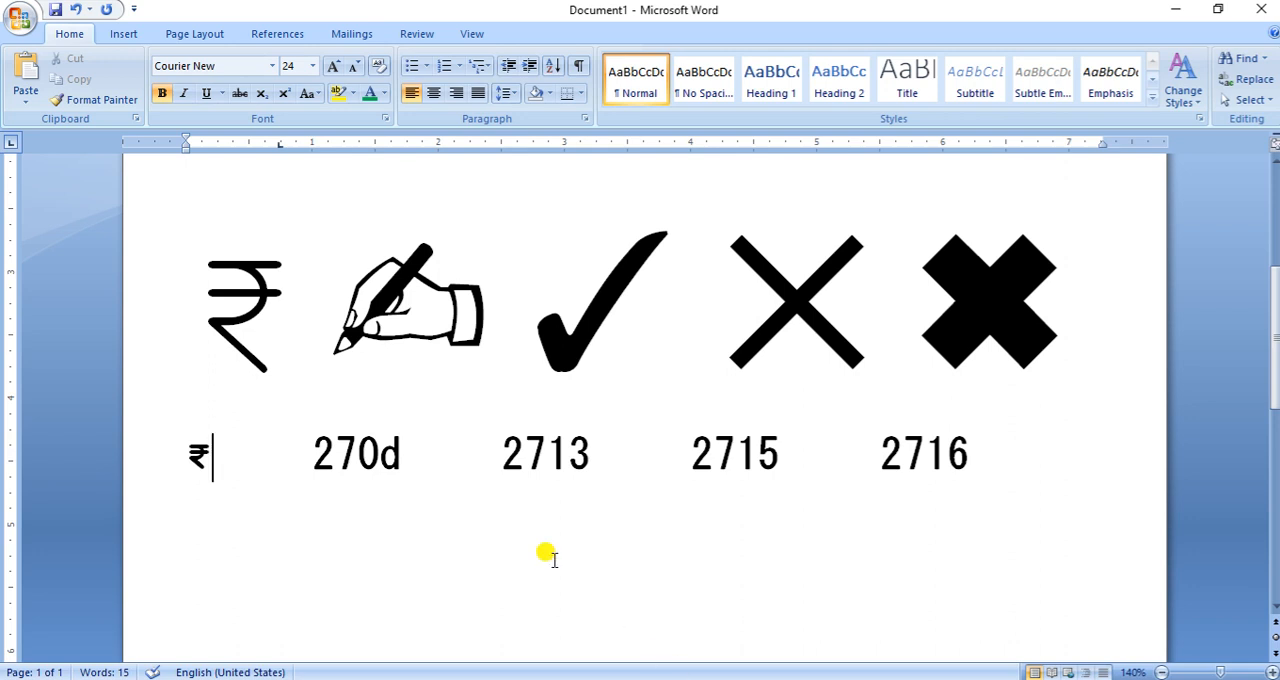
left_click(402, 456)
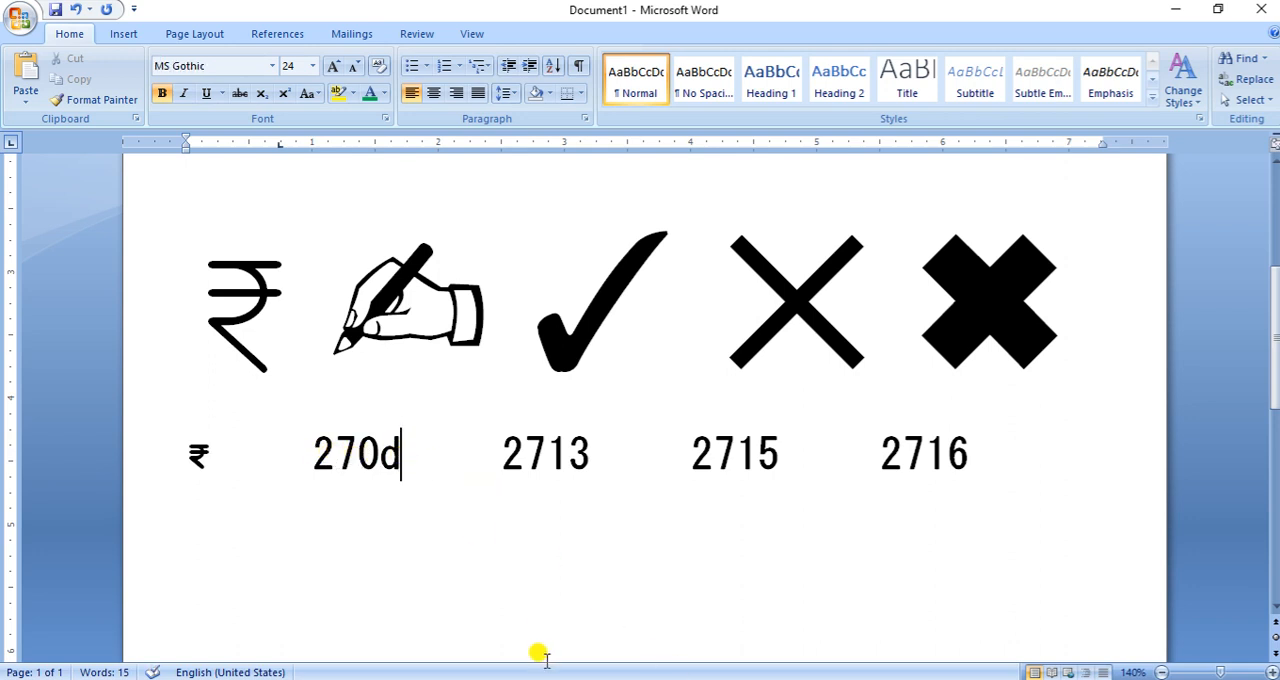
key("alt+x")
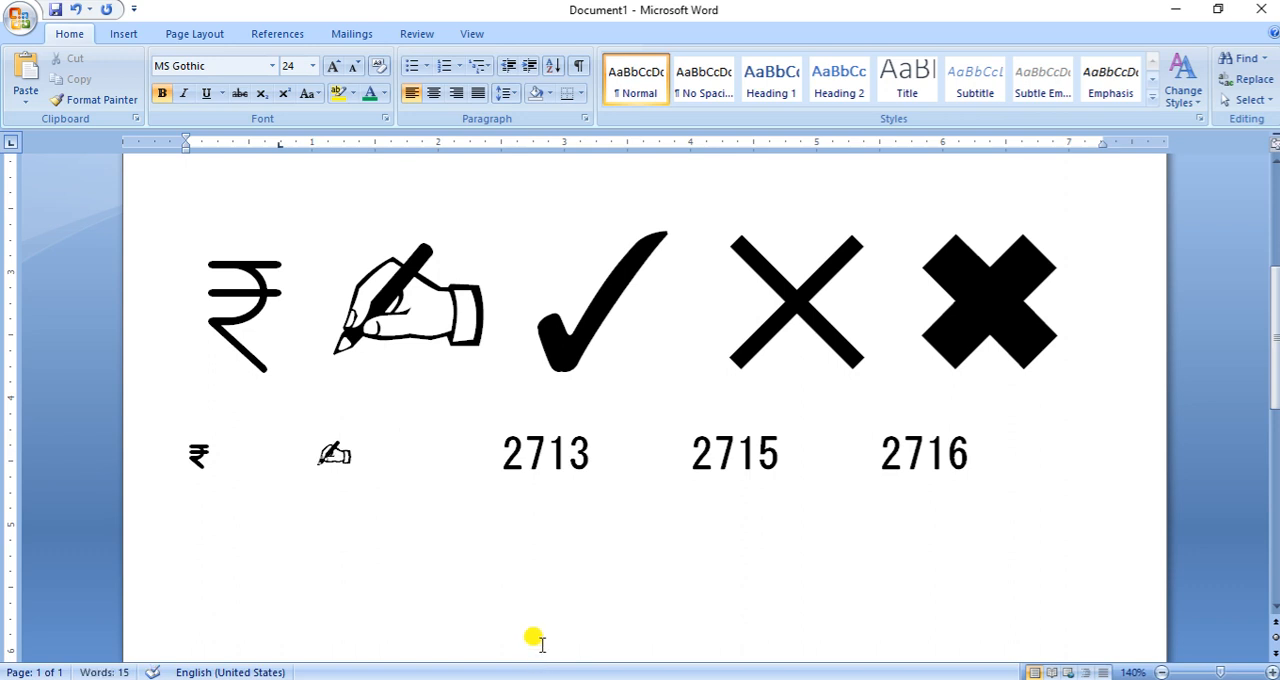
- Convert the Unicode codes 2713, 2715 and 2716 into the check mark, thin cross and heavy cross characters
left_click(590, 470)
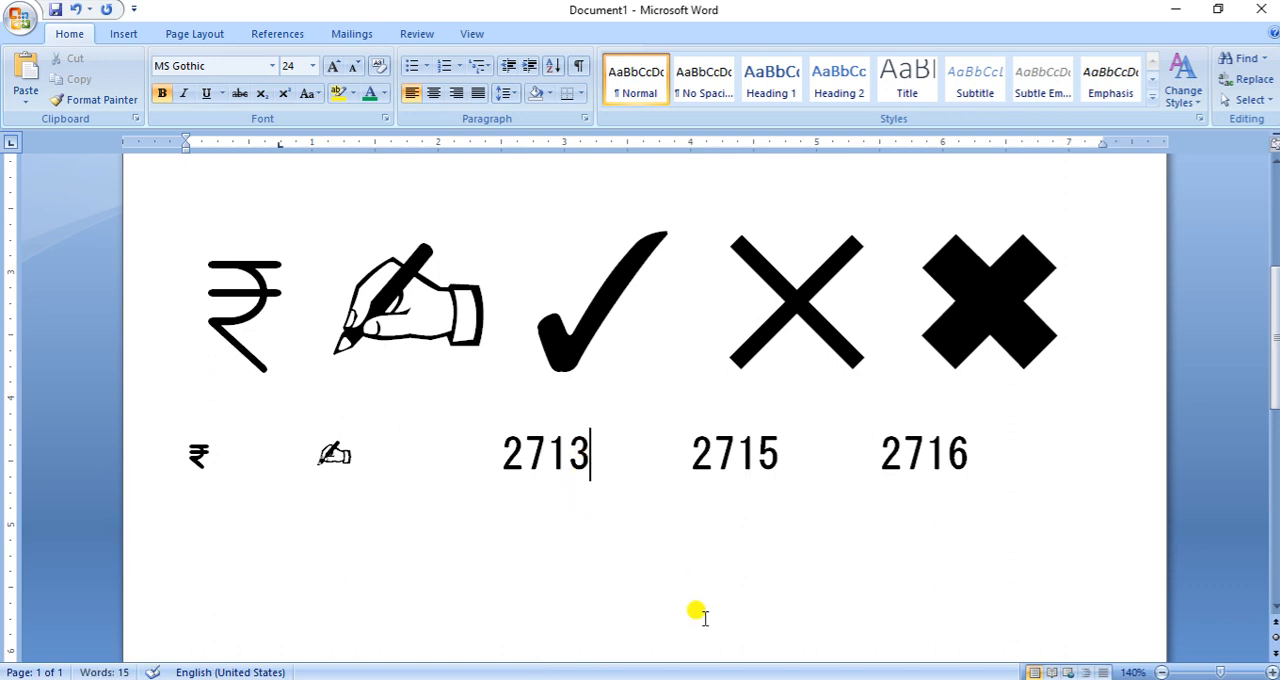
key("alt+x")
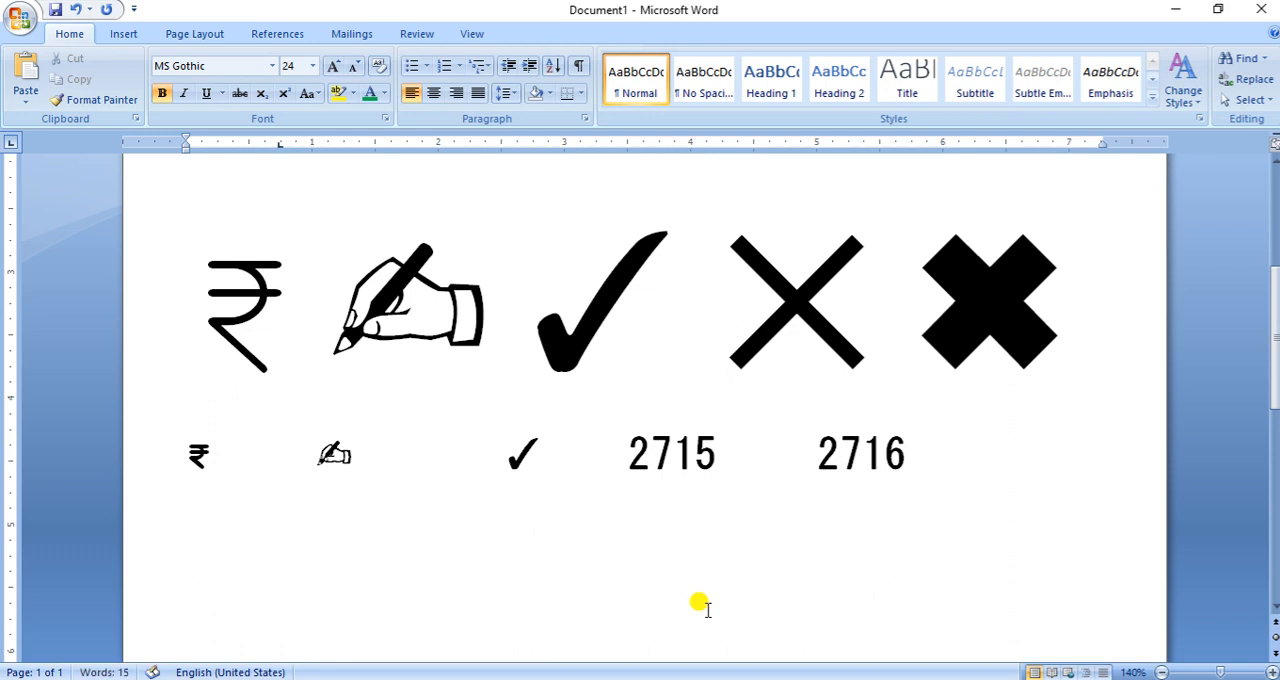
left_click(719, 450)
key("alt+x")
left_click(908, 452)
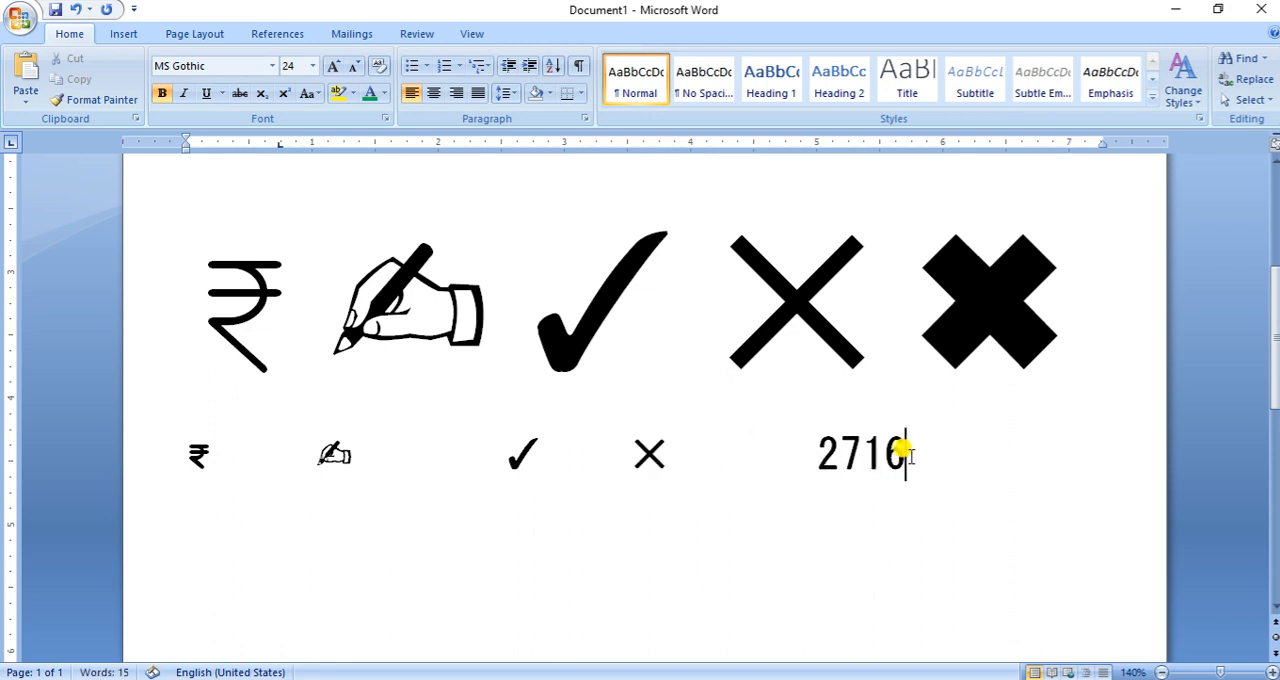
key("alt+x")
- Enlarge the whole row of five converted symbols to font size 36
left_click(126, 457)
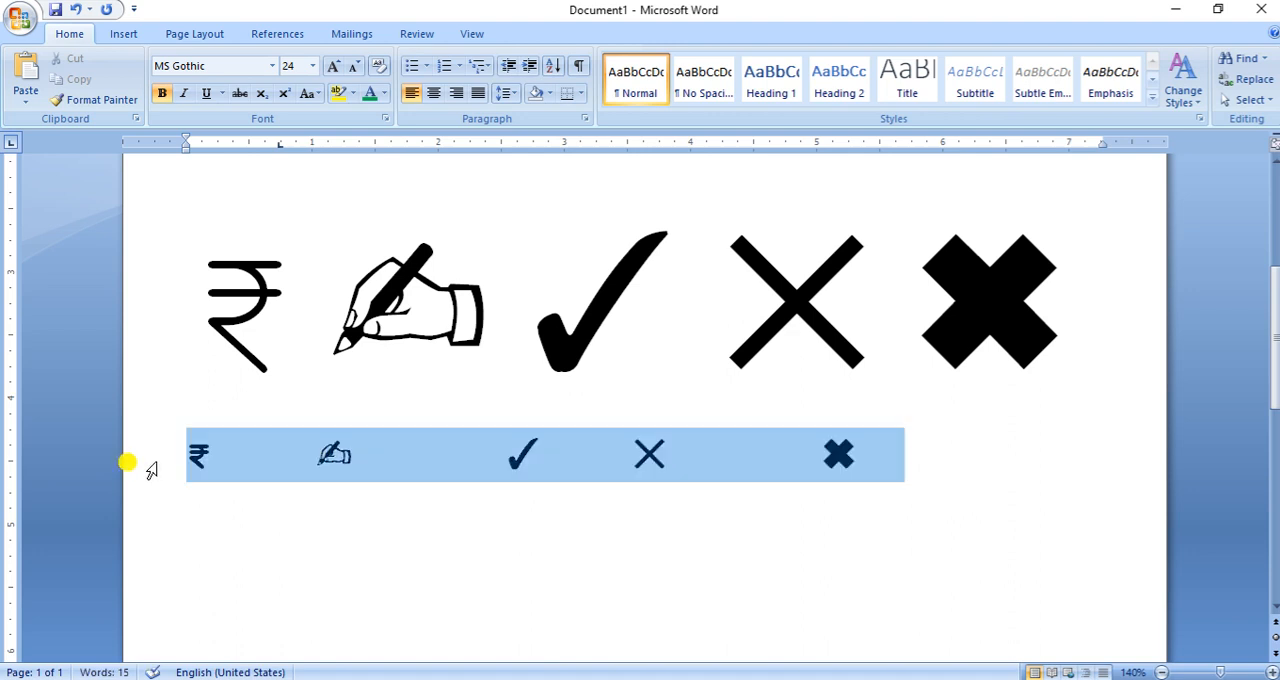
left_click(333, 66)
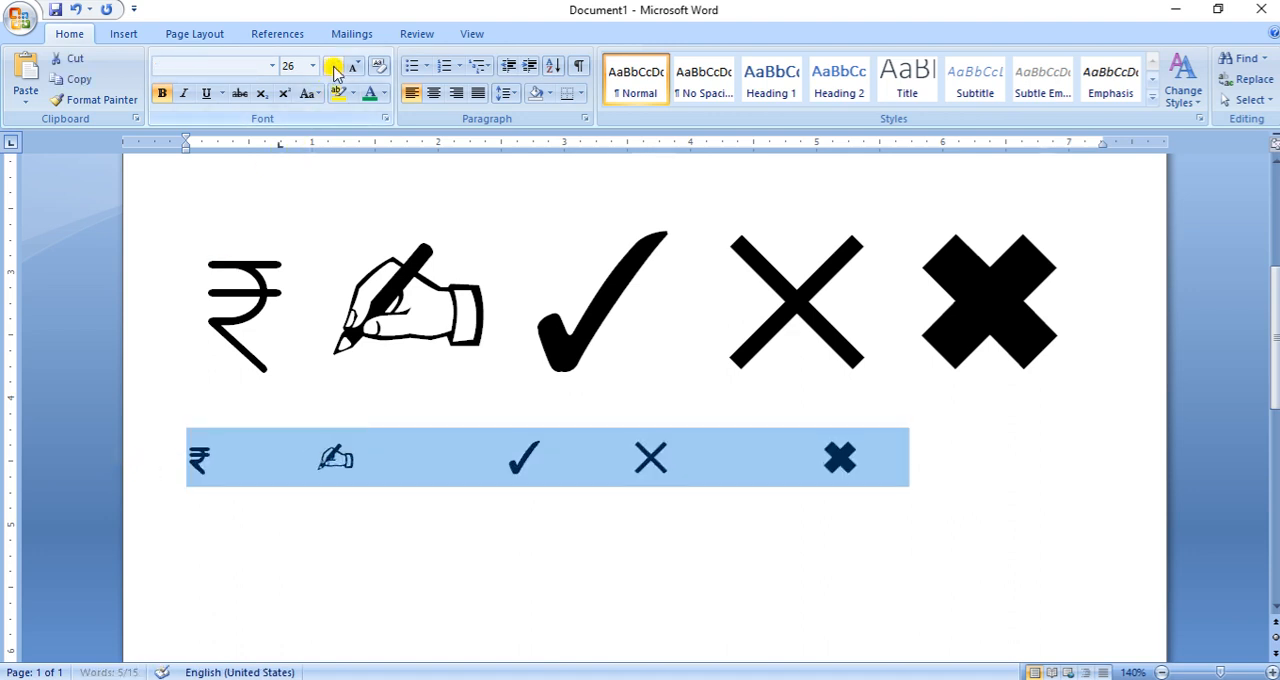
left_click(333, 66)
left_click(333, 66)
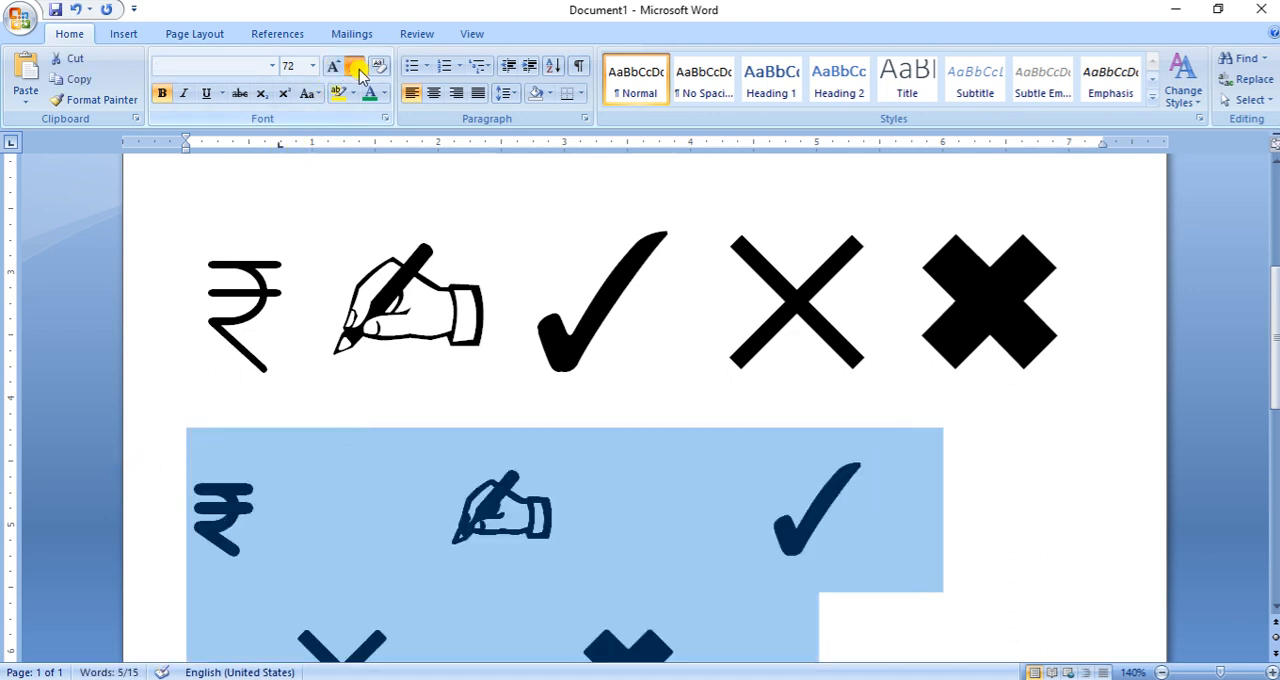
left_click(356, 68)
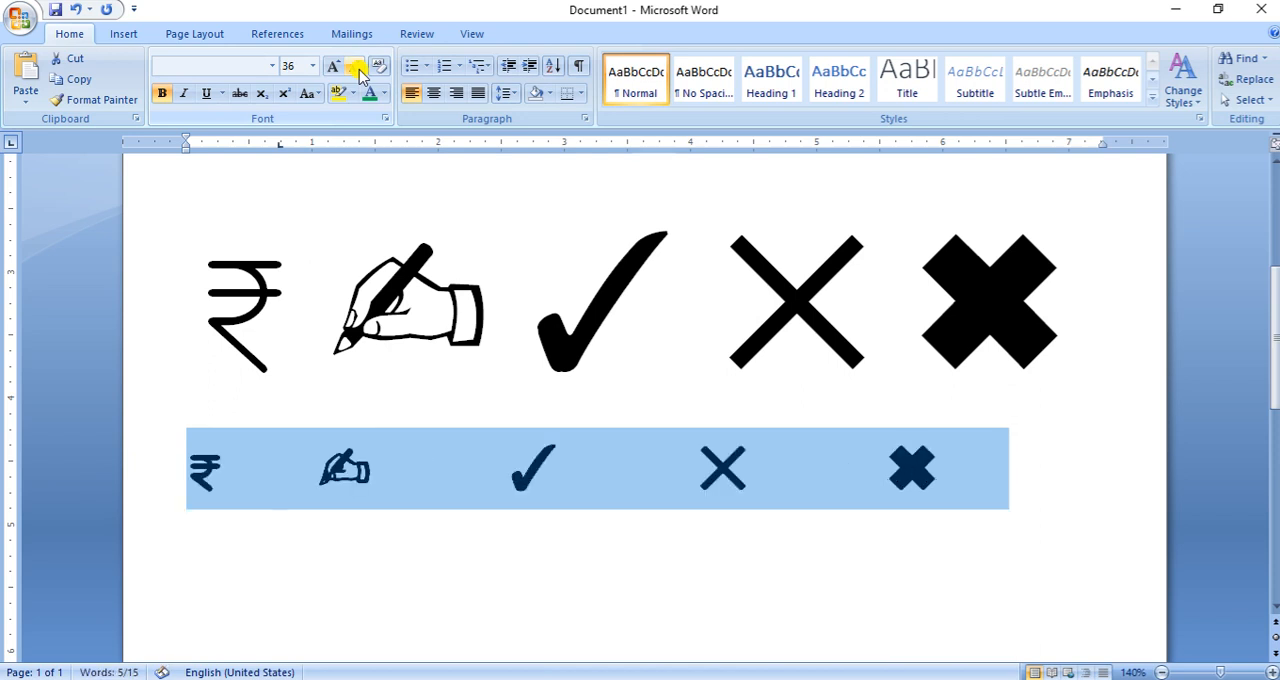
left_click(604, 638)
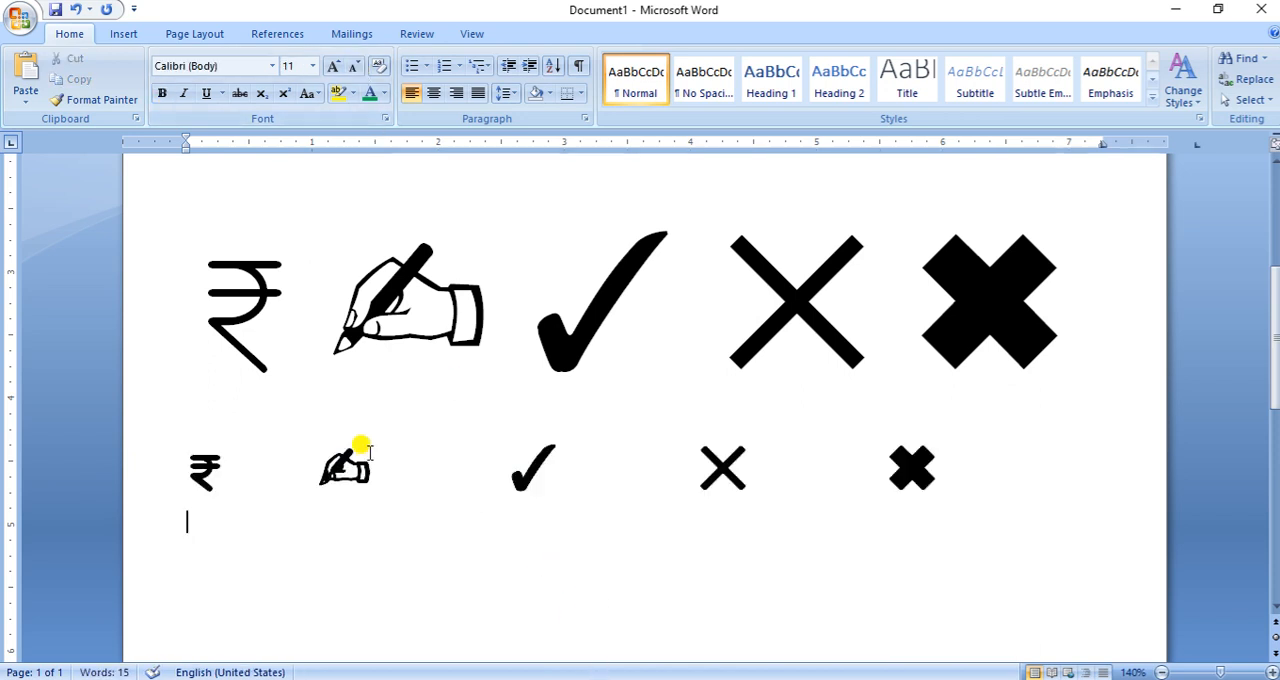
double_click(337, 463)
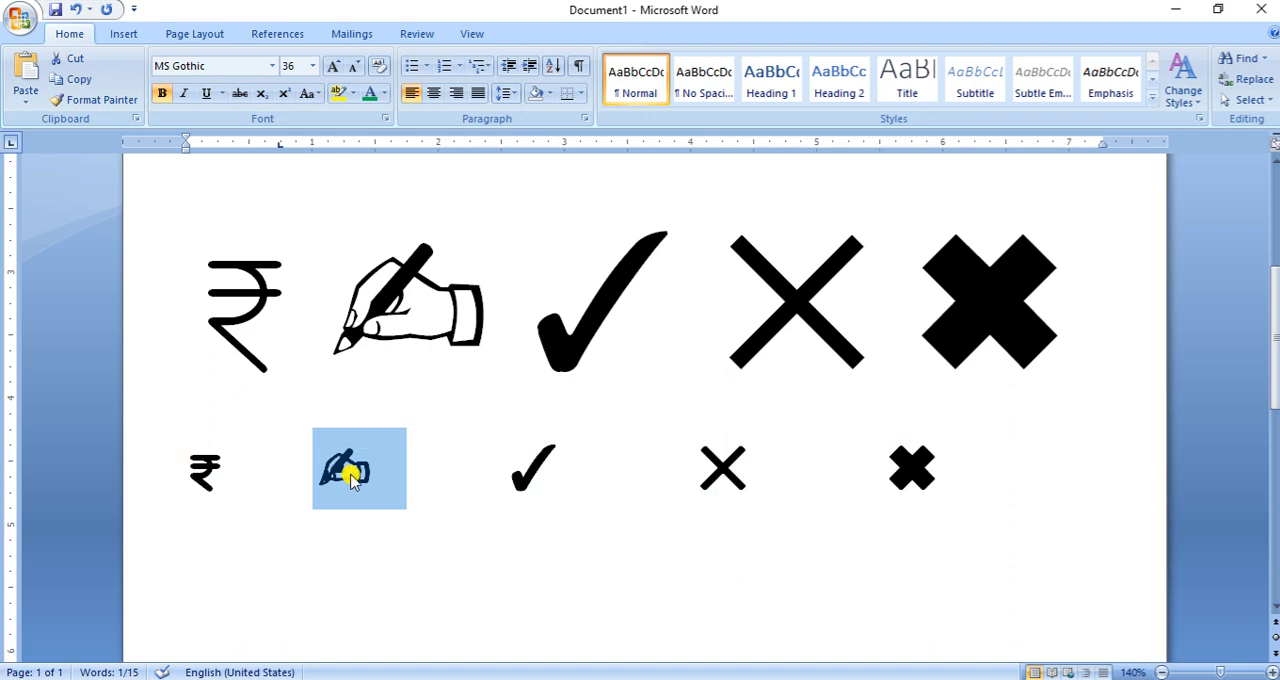
right_click(350, 479)
left_click(408, 248)
left_click(516, 555)
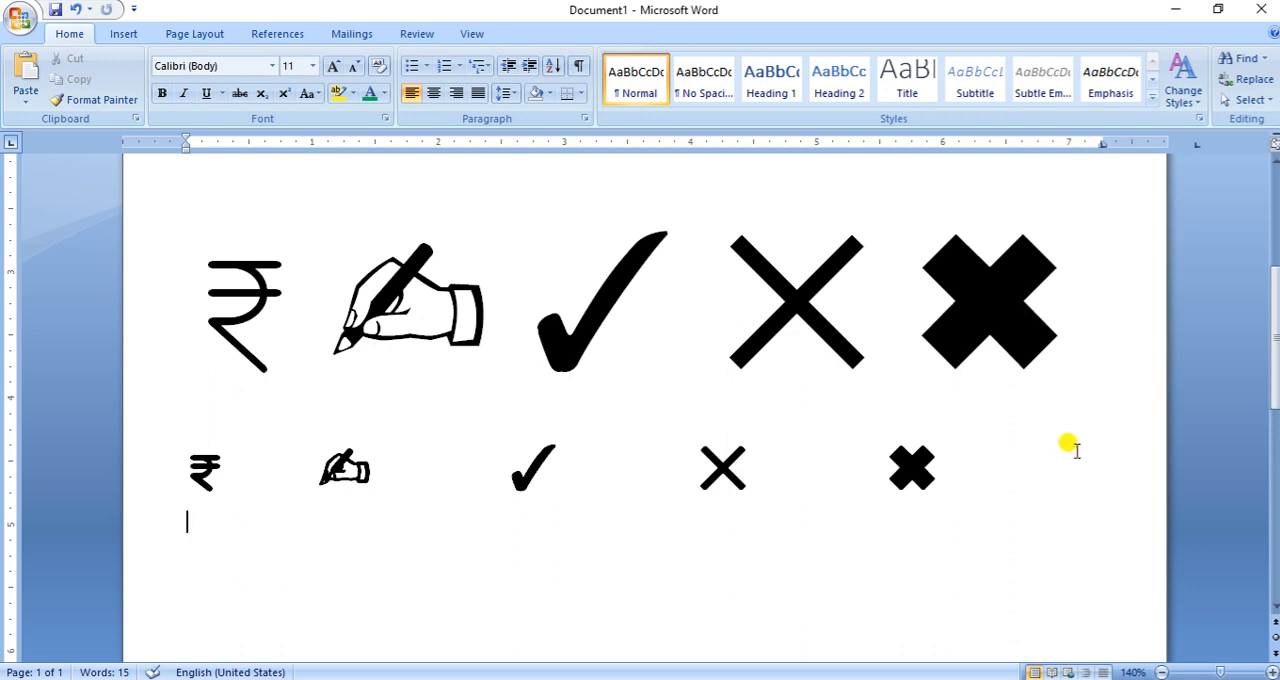
scroll(1068, 447, "up", 5)
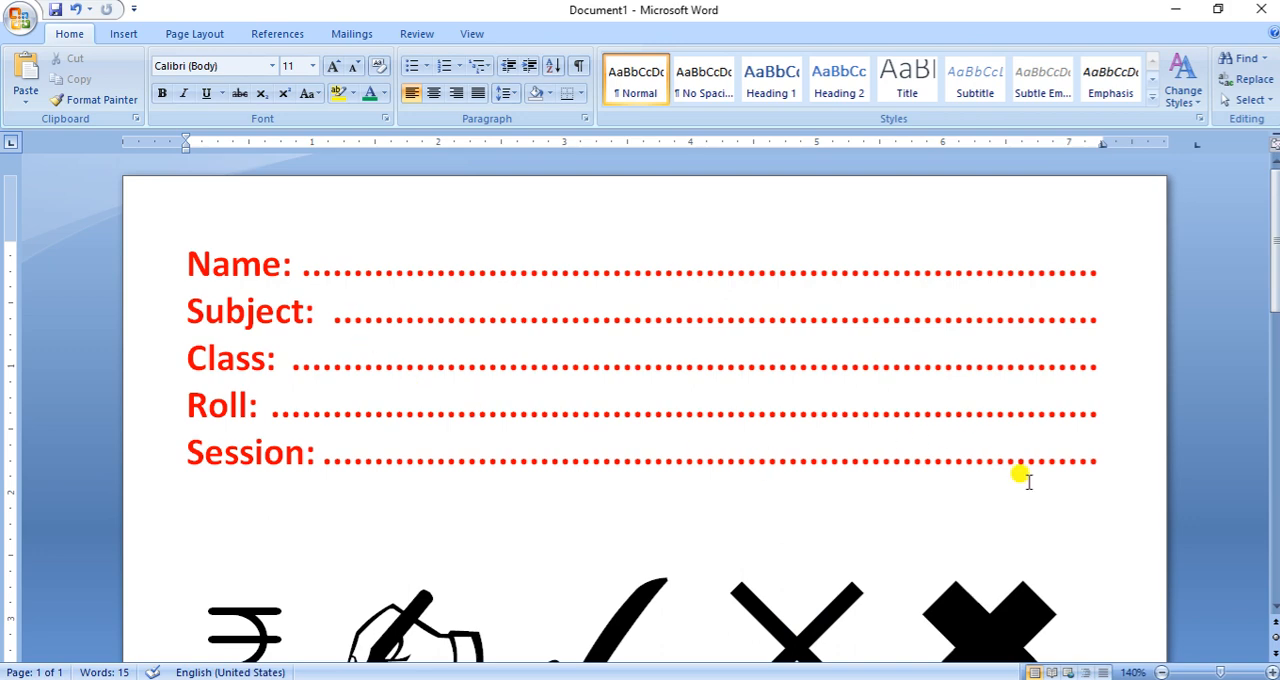
- Undo the resizing and conversion of the five small symbols, back to their Unicode codes
scroll(1020, 477, "down", 3)
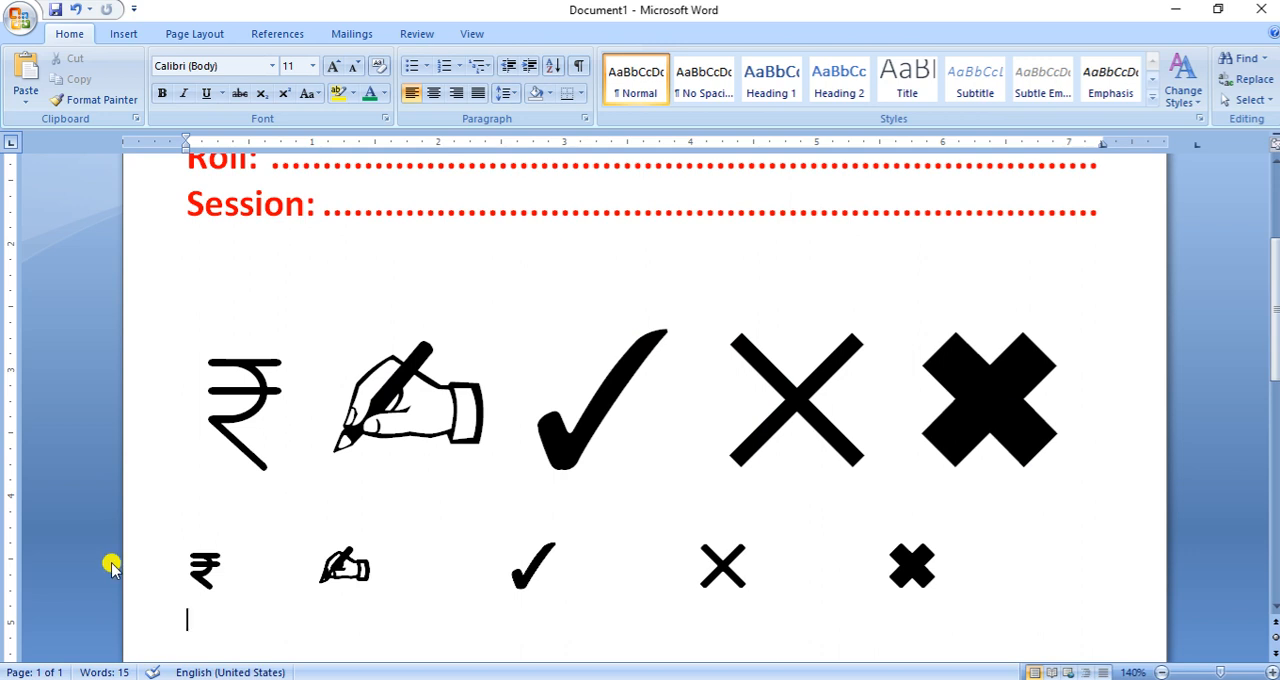
key("ctrl+z")
key("ctrl+z")
key("ctrl+z")
key("ctrl+z")
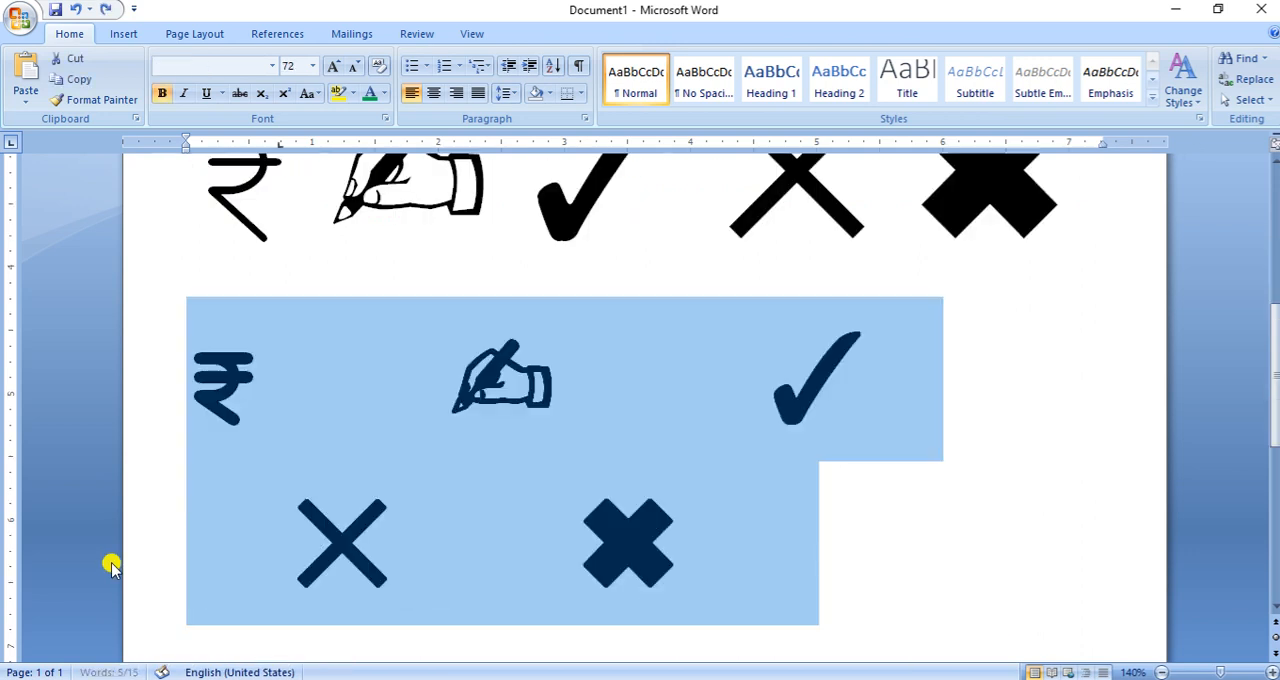
key("ctrl+z")
key("ctrl+z")
key("ctrl+z")
key("ctrl+z")
key("ctrl+z")
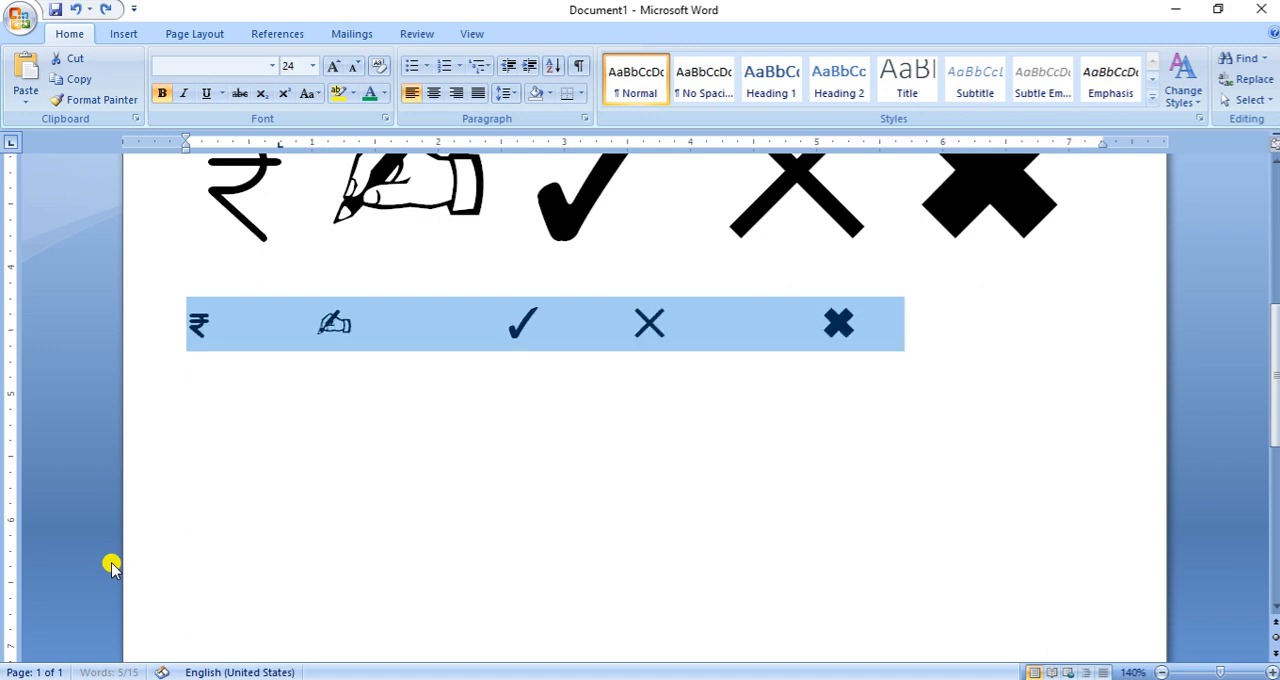
key("ctrl+z")
key("ctrl+z")
key("ctrl+z")
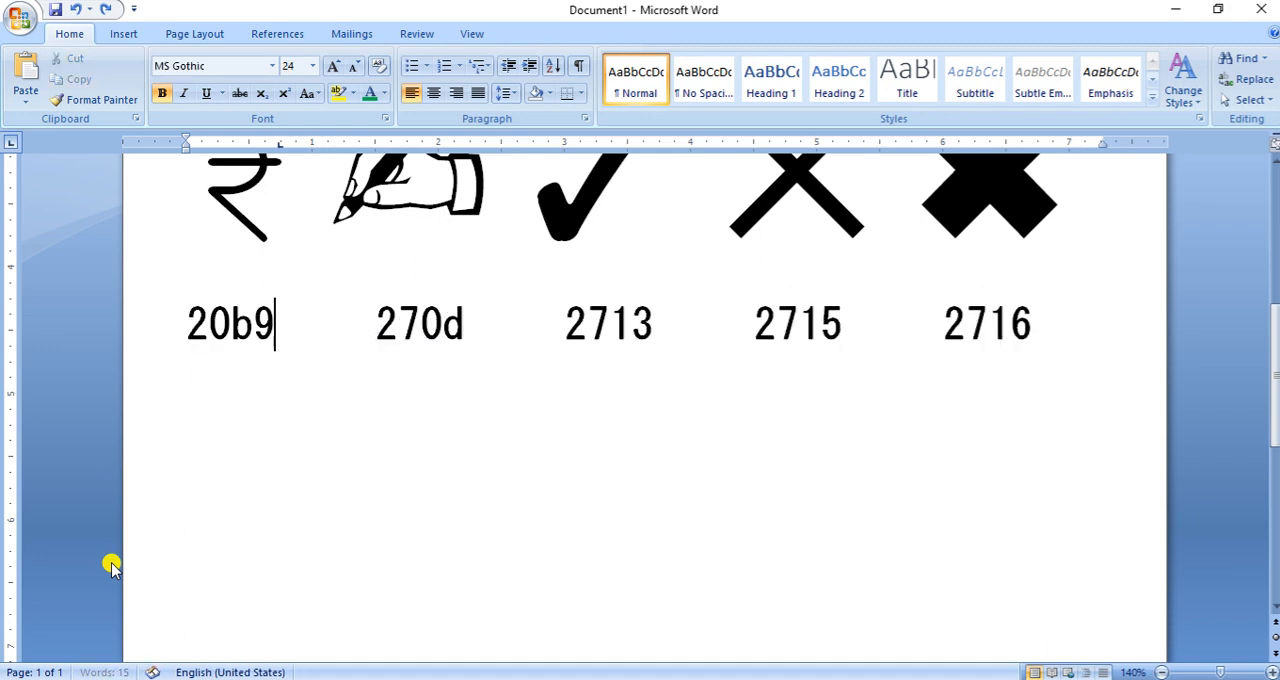
scroll(825, 564, "up", 3)
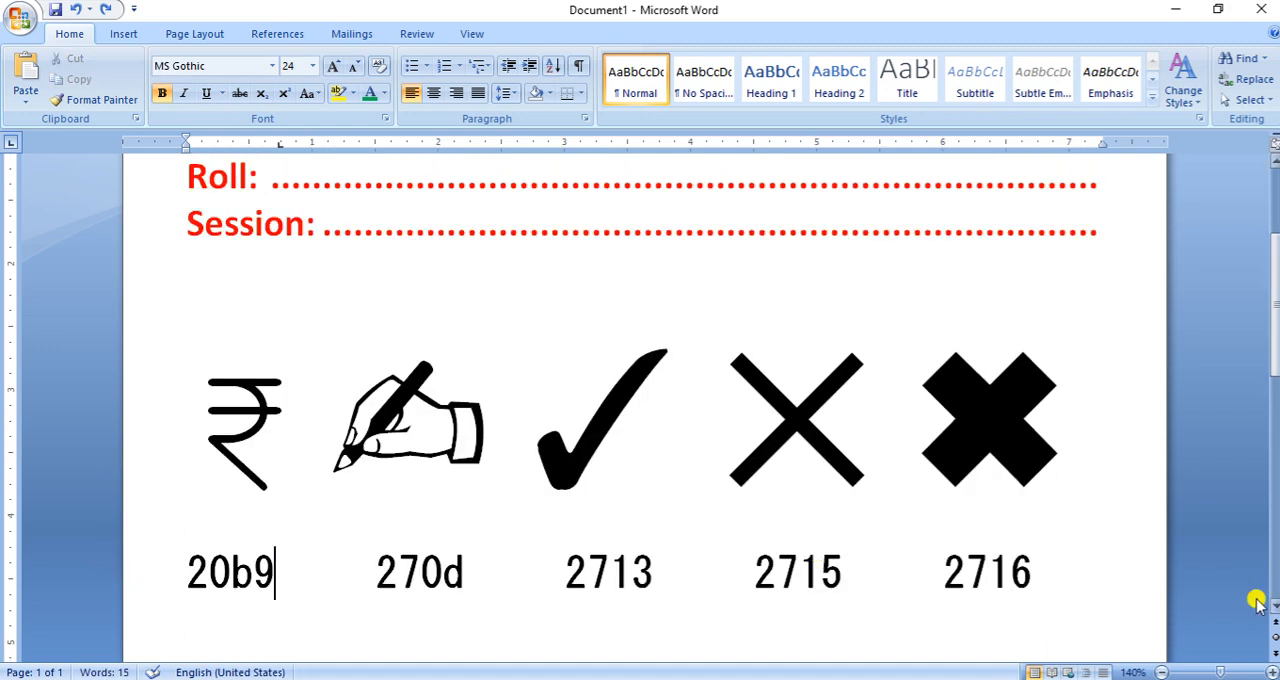